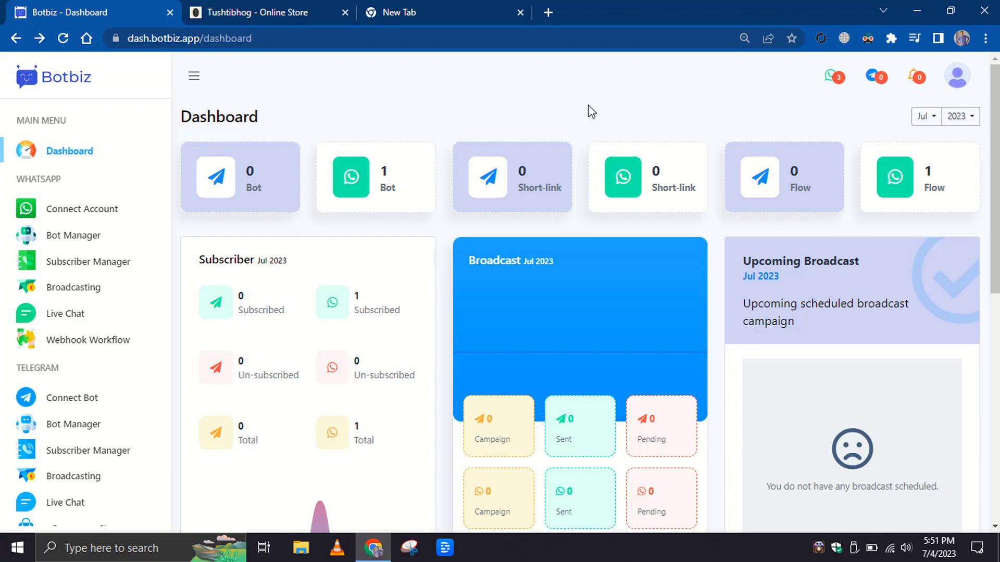
- Load business.facebook.com for Smile Shop in the new tab and show the All tools list
left_click(443, 14)
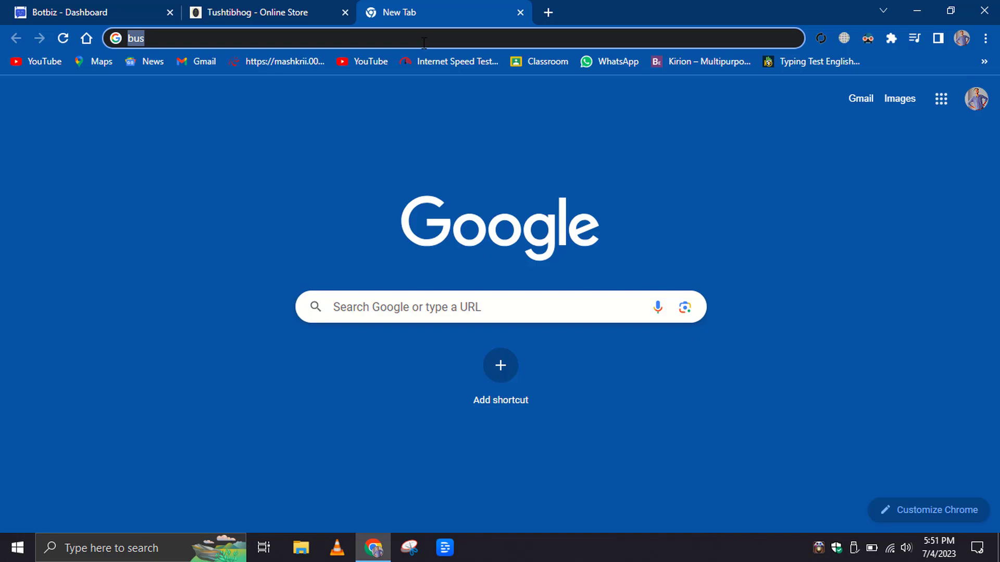
left_click(424, 41)
type("iness.facebook.com")
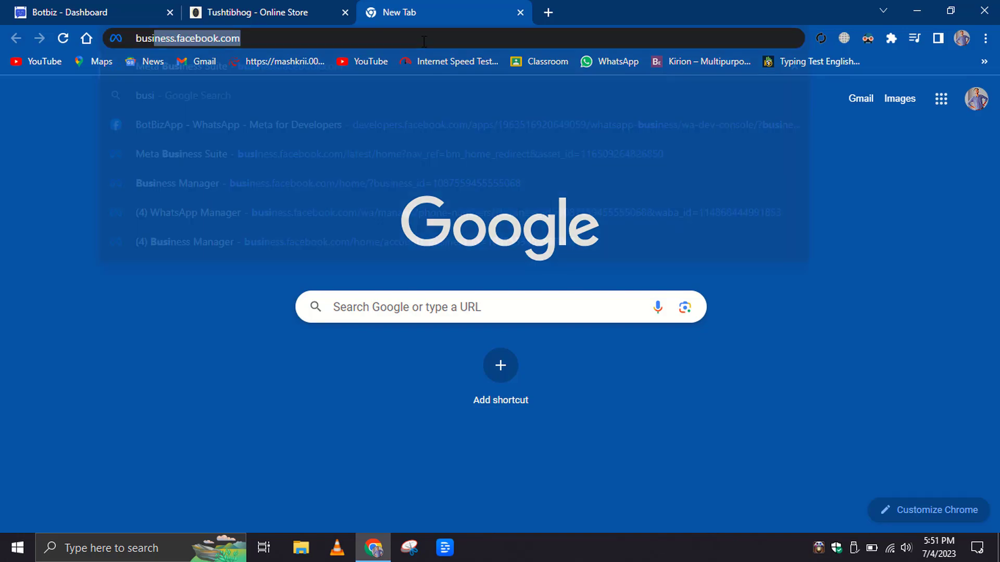
key("Return")
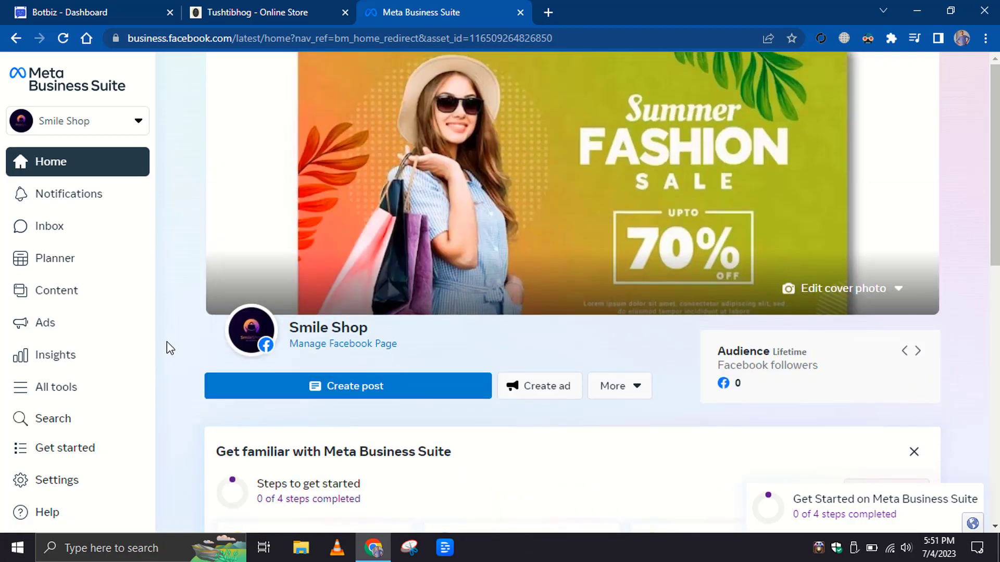
left_click(57, 398)
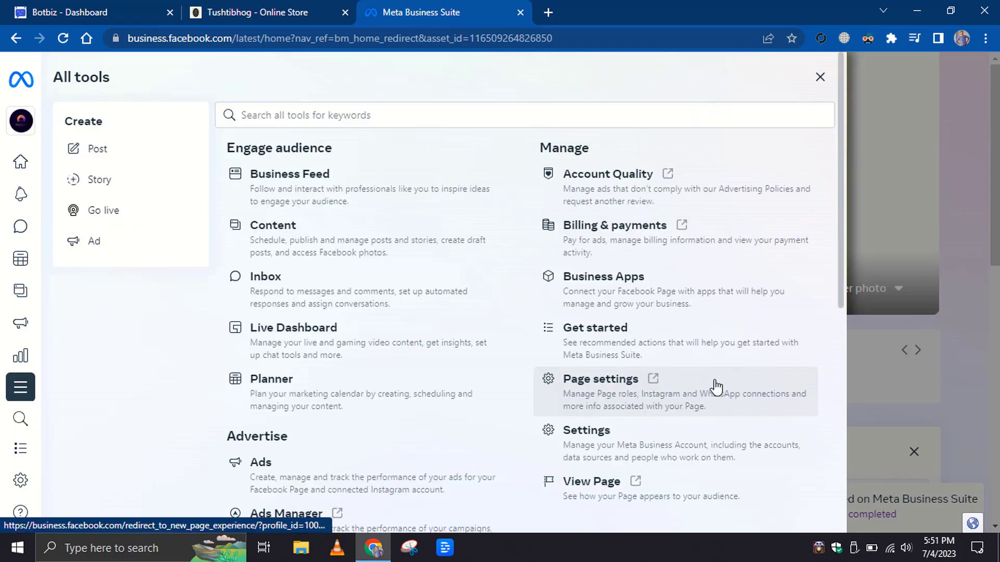
scroll(715, 386, "down", 7)
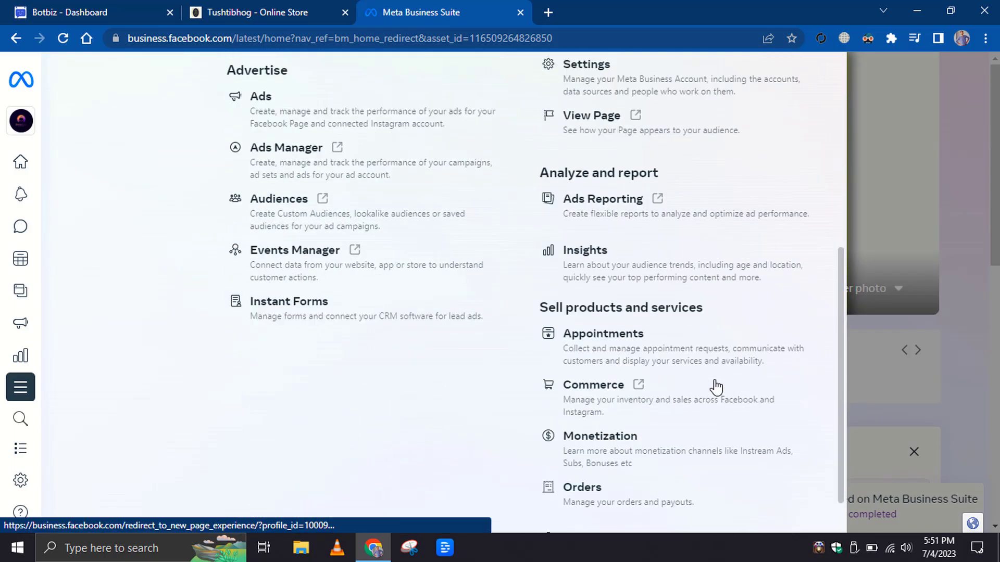
- Open Commerce under the business account and choose to create a catalog rather than a shop
left_click(666, 399)
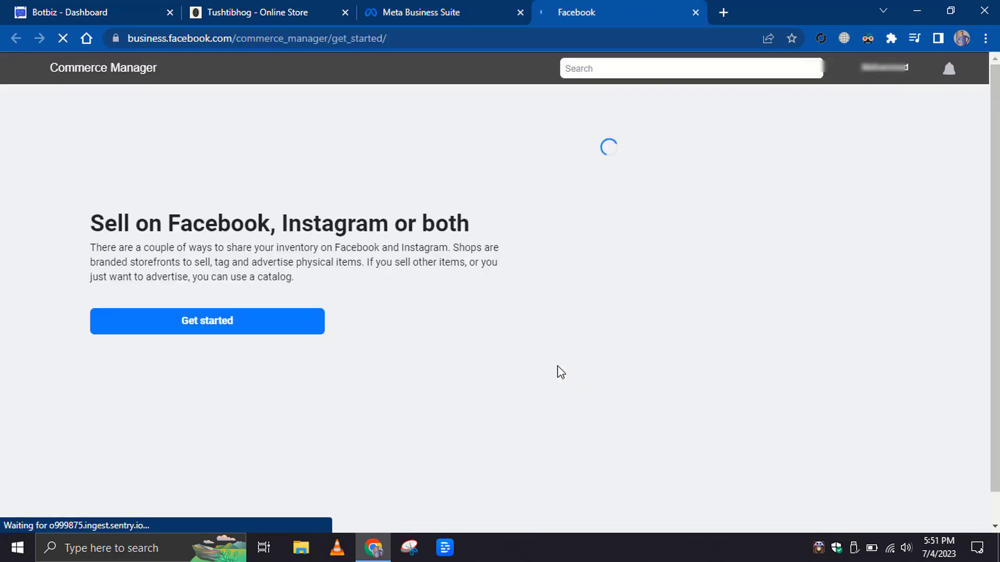
left_click(889, 72)
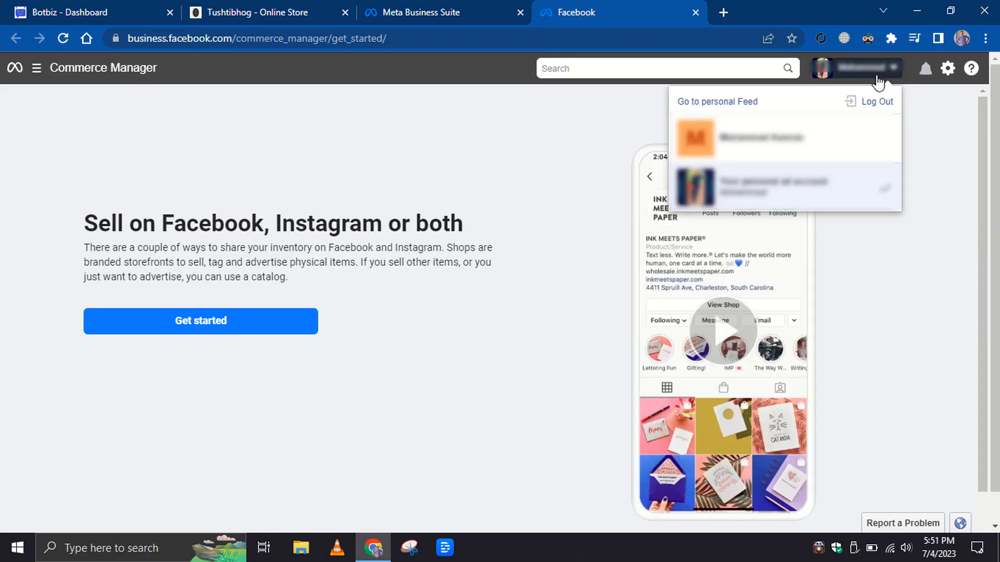
left_click(810, 152)
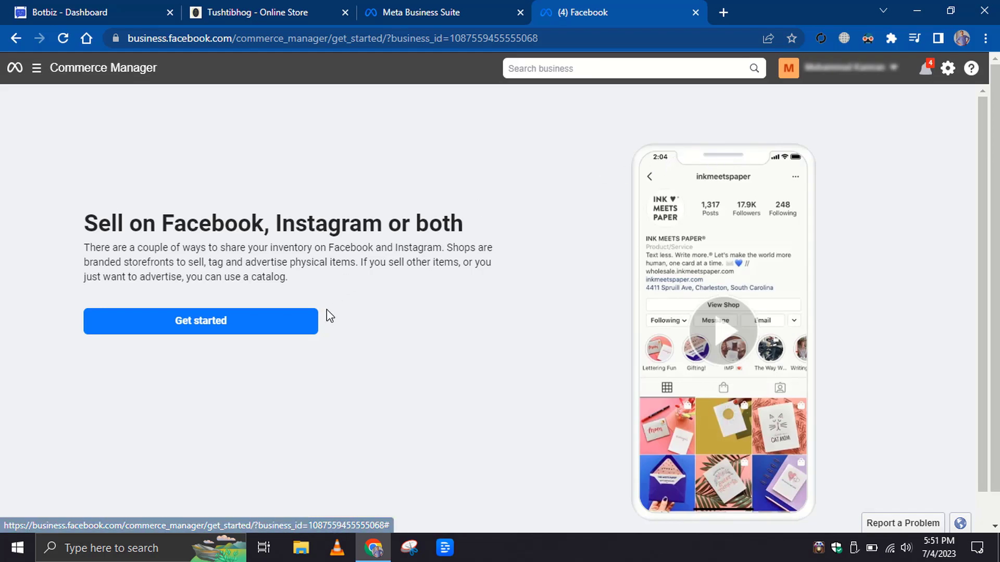
left_click(265, 326)
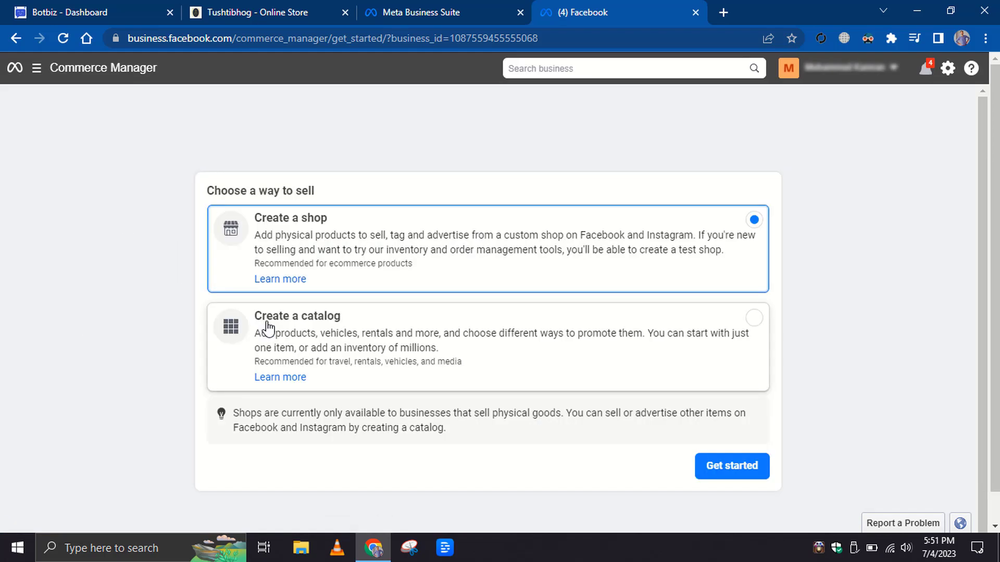
left_click(331, 345)
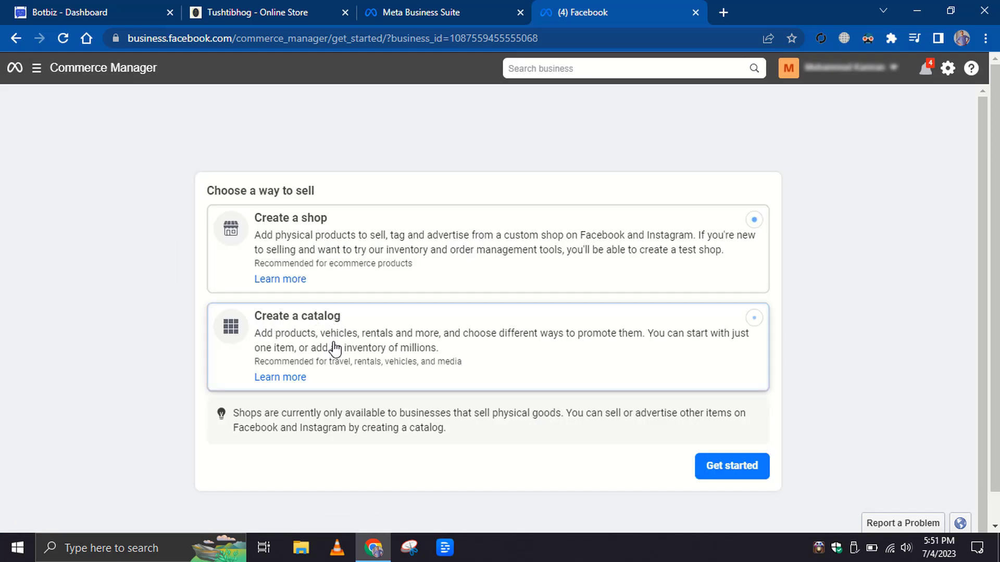
left_click(721, 479)
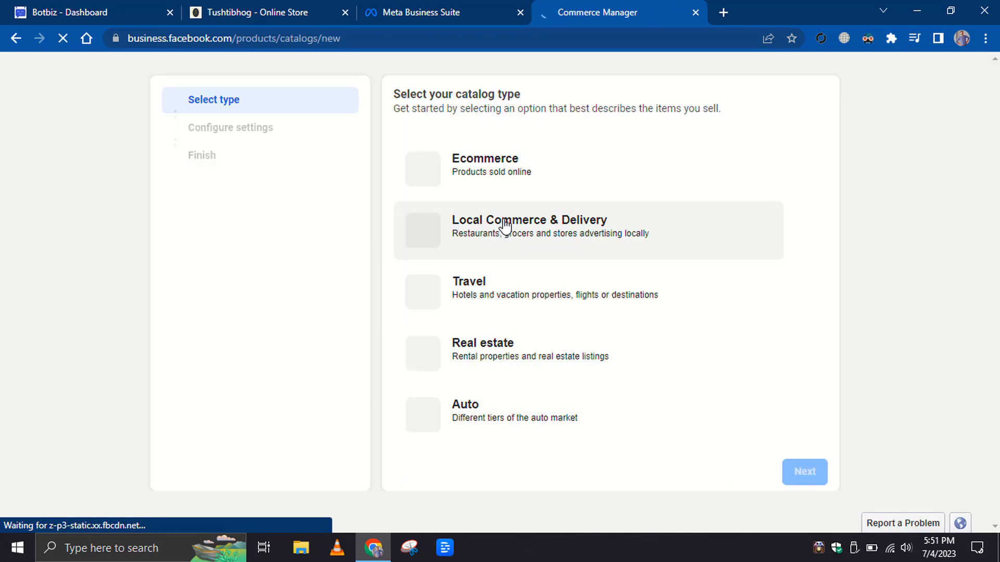
- Create the Ecommerce catalog Catalog_products for uploaded product info, owned by the business account
left_click(496, 172)
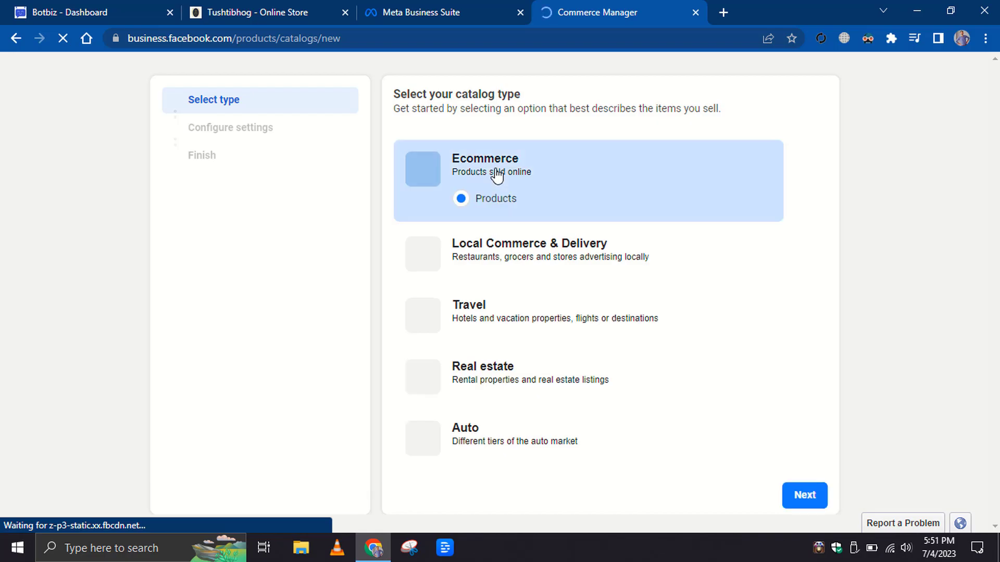
left_click(804, 496)
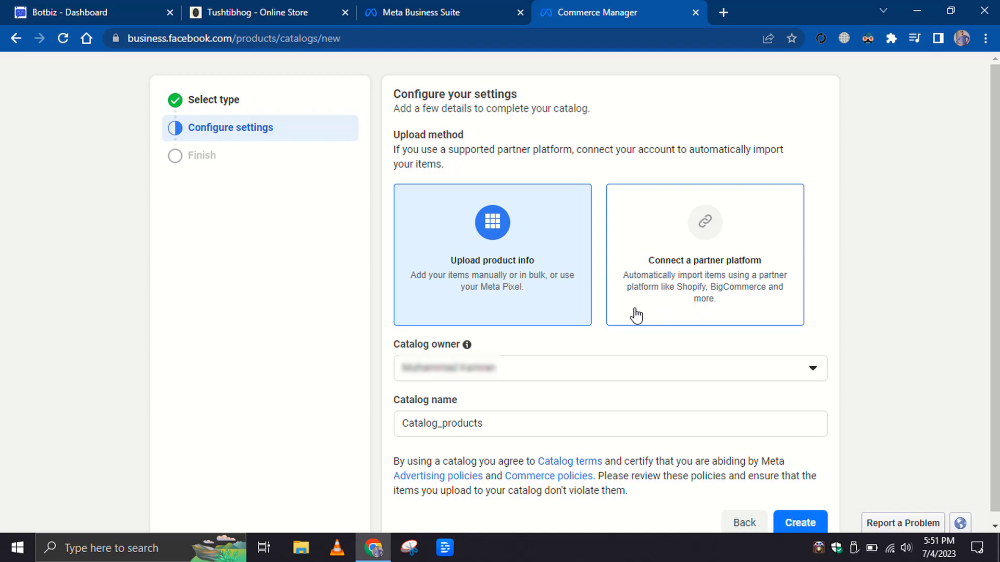
scroll(600, 316, "down", 1)
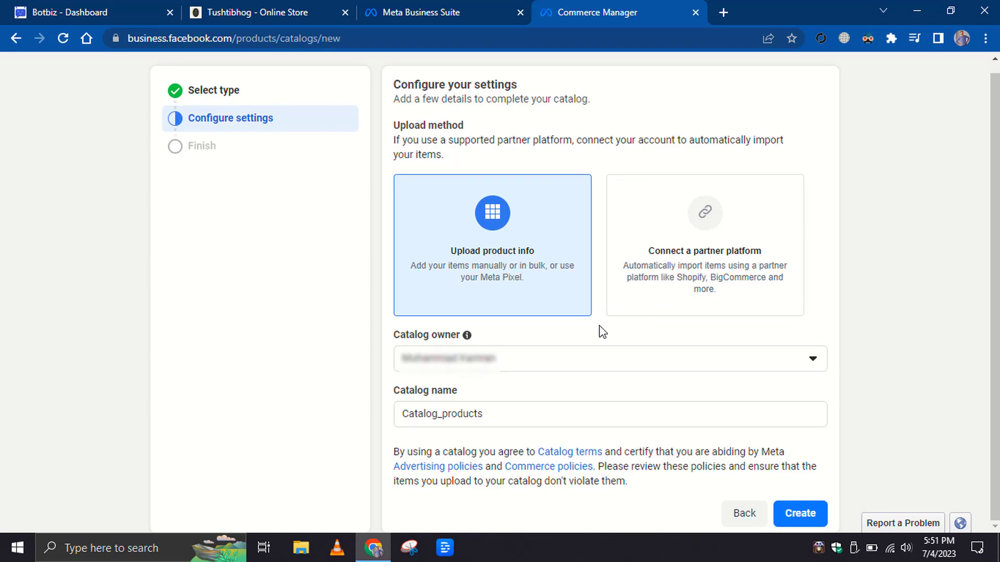
left_click(608, 359)
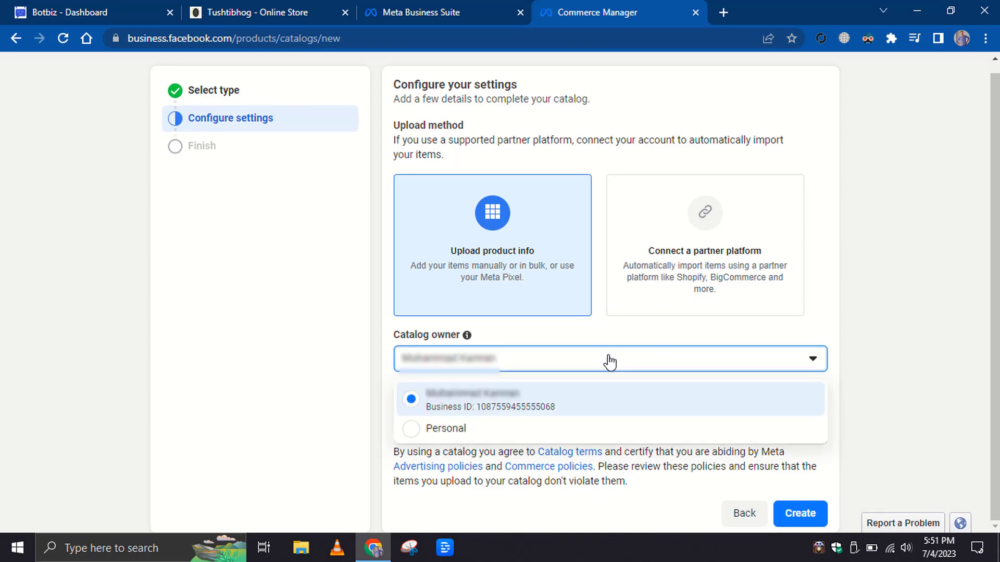
left_click(610, 360)
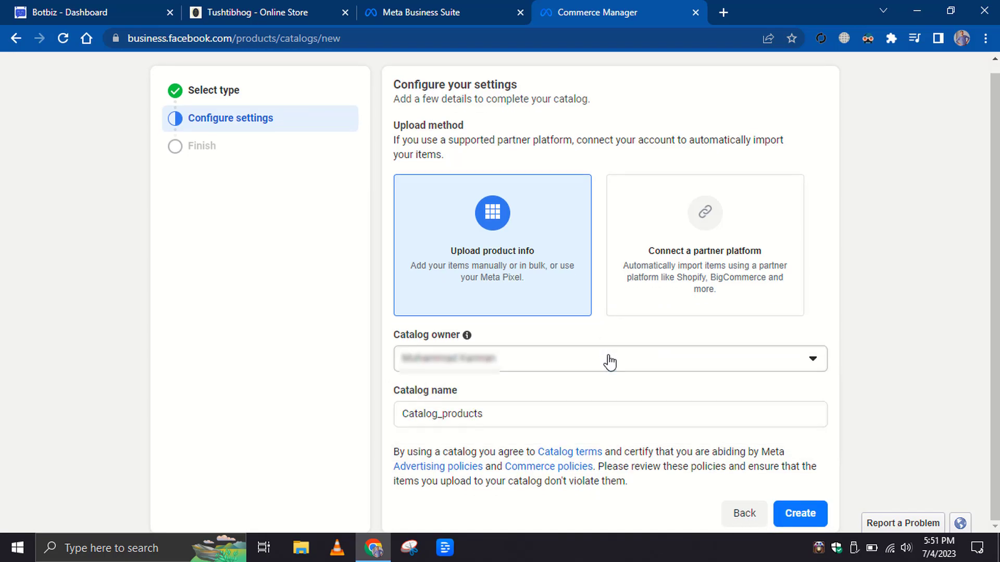
left_click(535, 414)
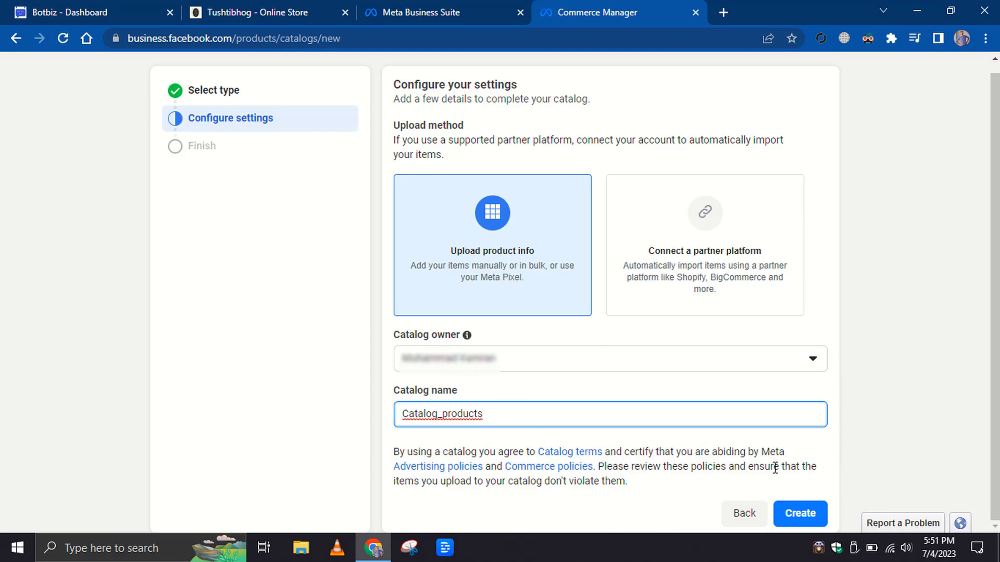
left_click(800, 514)
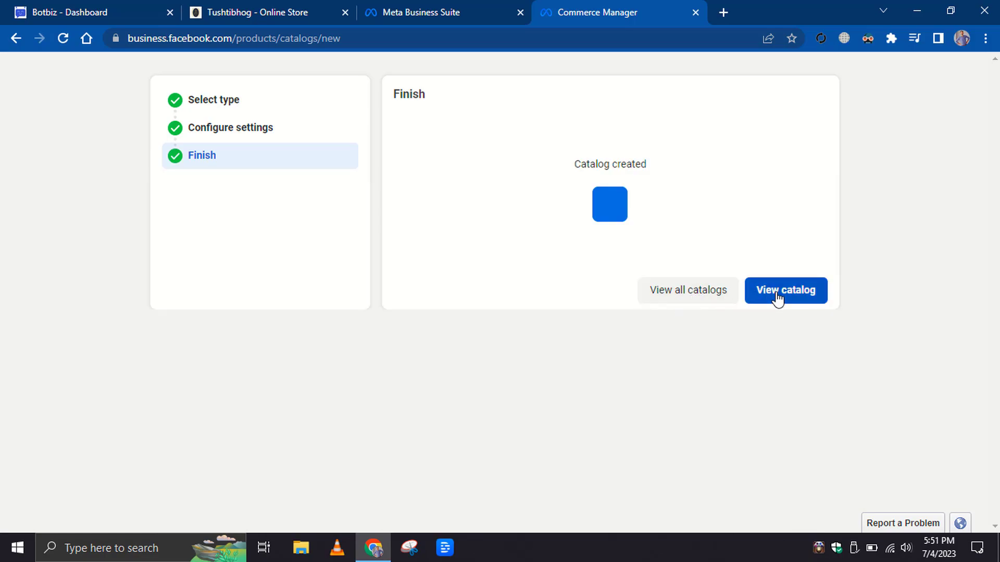
- Open the new catalog and go to its Add items page
left_click(778, 299)
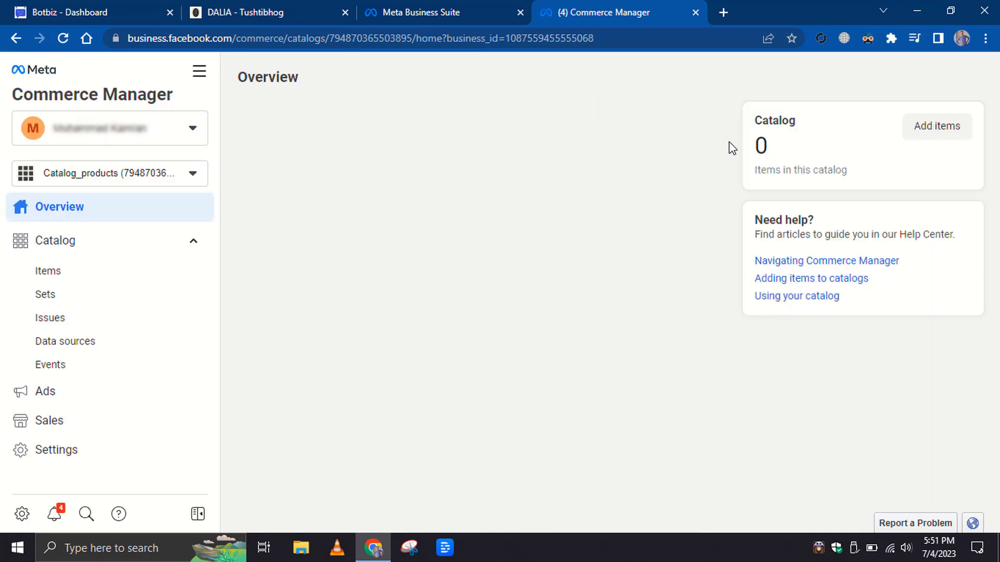
left_click(935, 134)
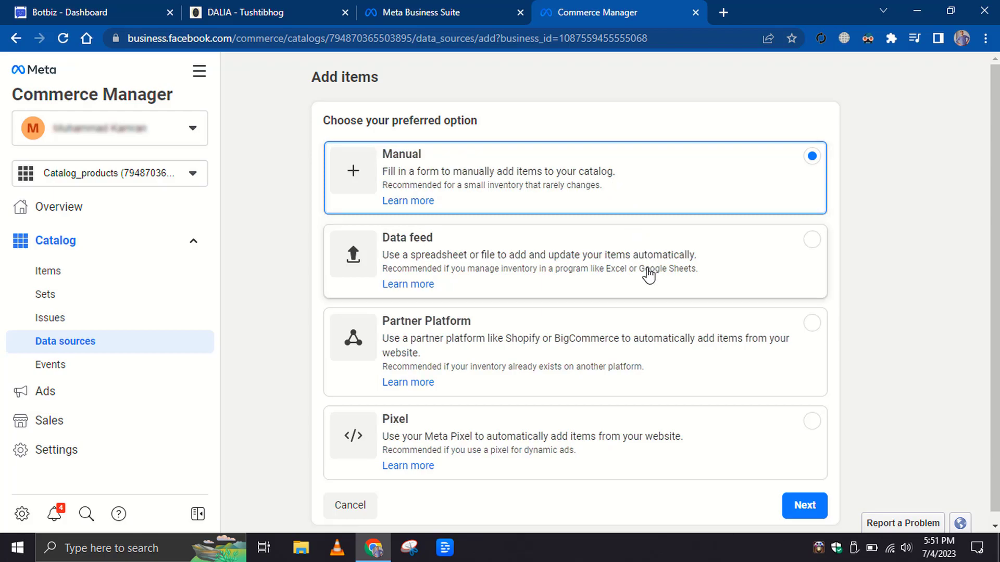
- Choose manual entry and save the Pasta packet image 19.jpg to the first item
left_click(810, 508)
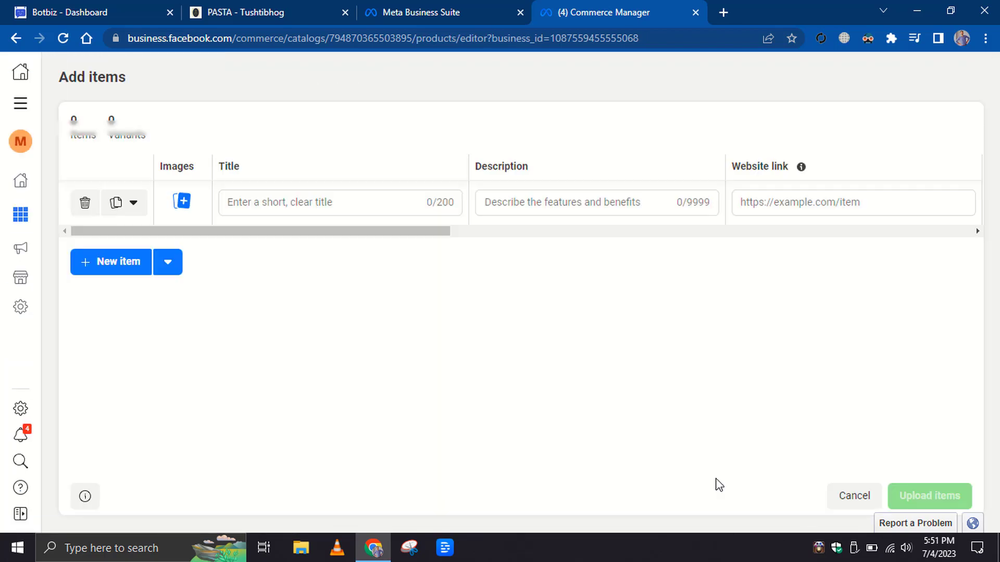
left_click(182, 201)
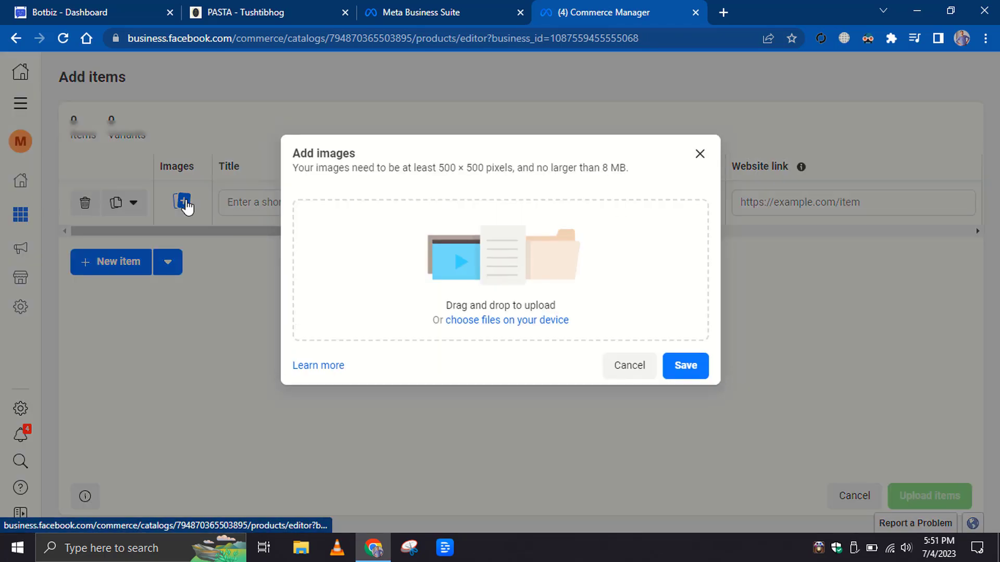
left_click(495, 322)
left_click(204, 158)
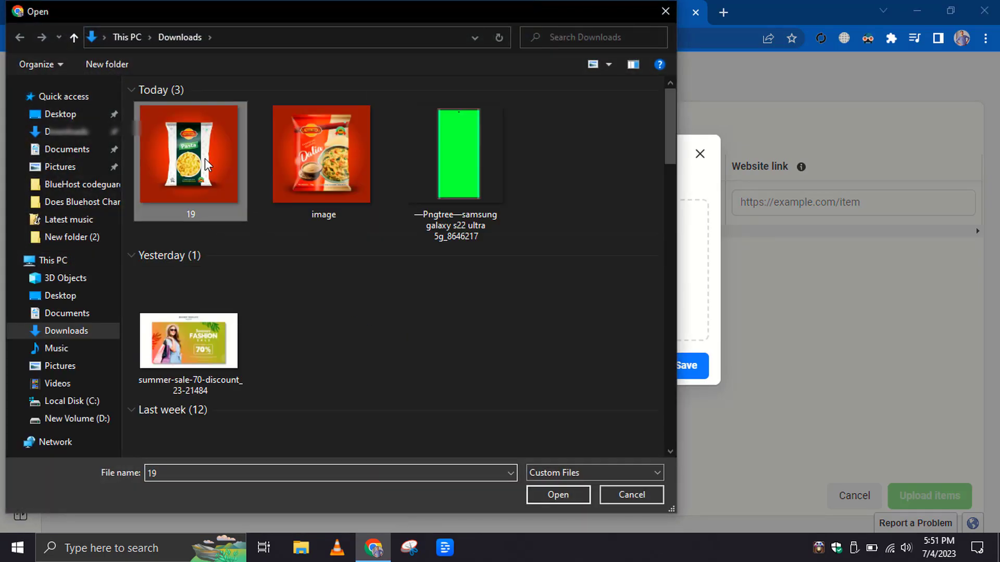
double_click(204, 159)
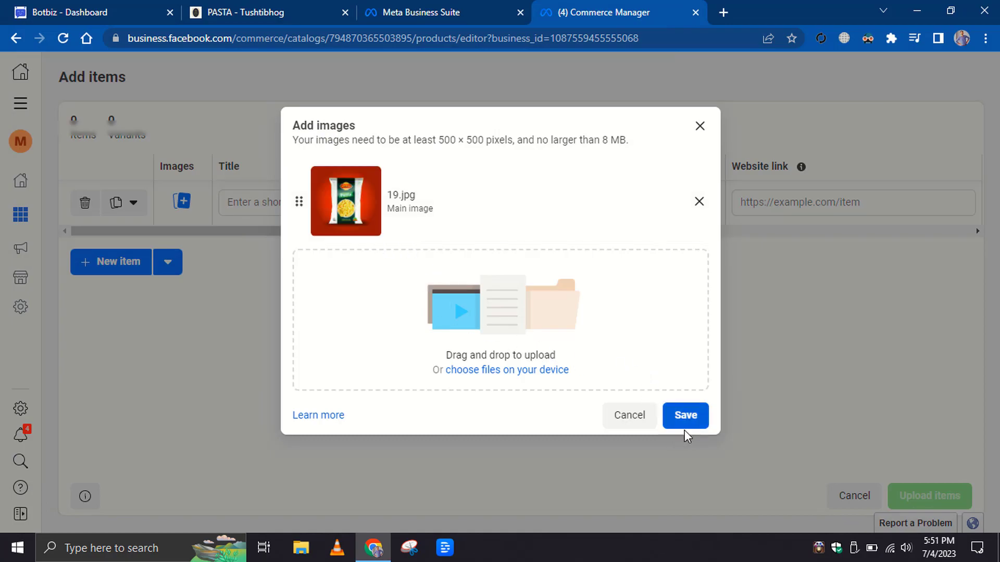
left_click(685, 418)
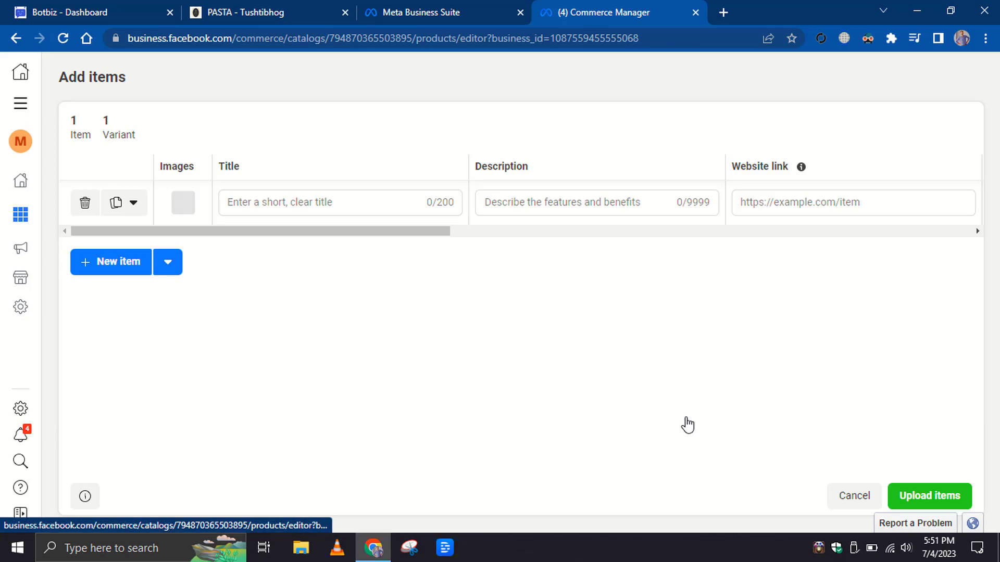
- Give the item the title Pasta and the description 'Per 500 gm'
left_click(284, 202)
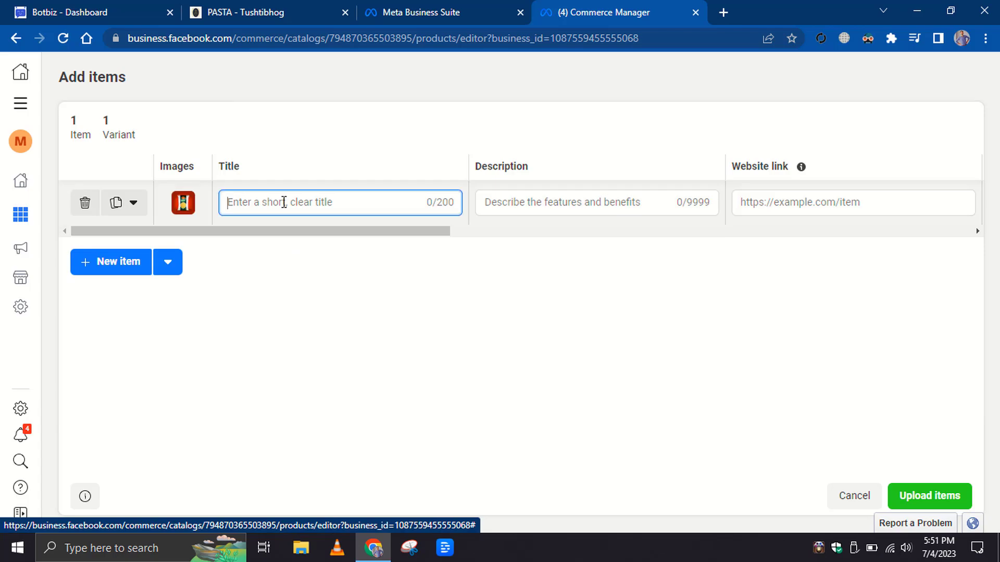
left_click(277, 13)
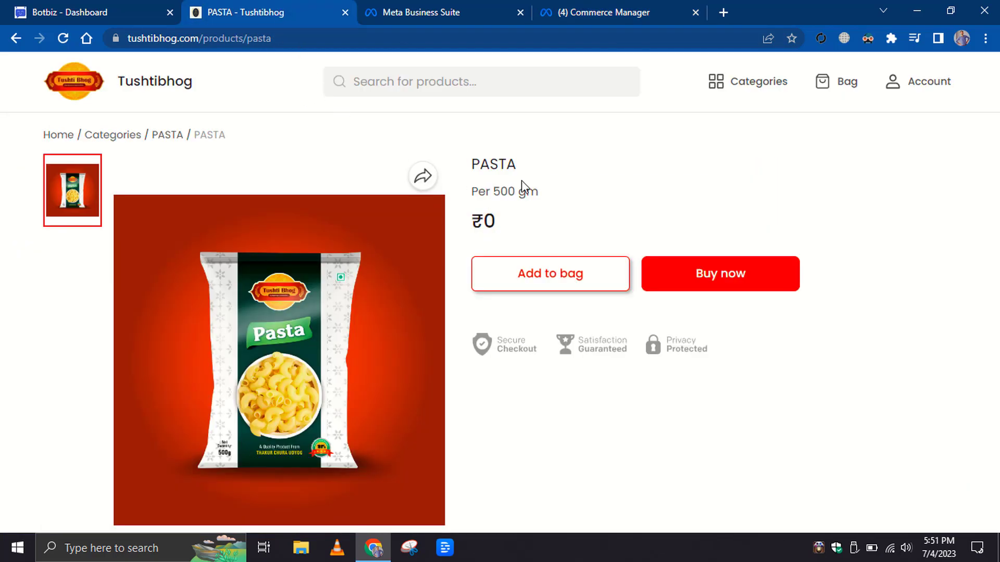
left_click_drag(501, 165, 470, 165)
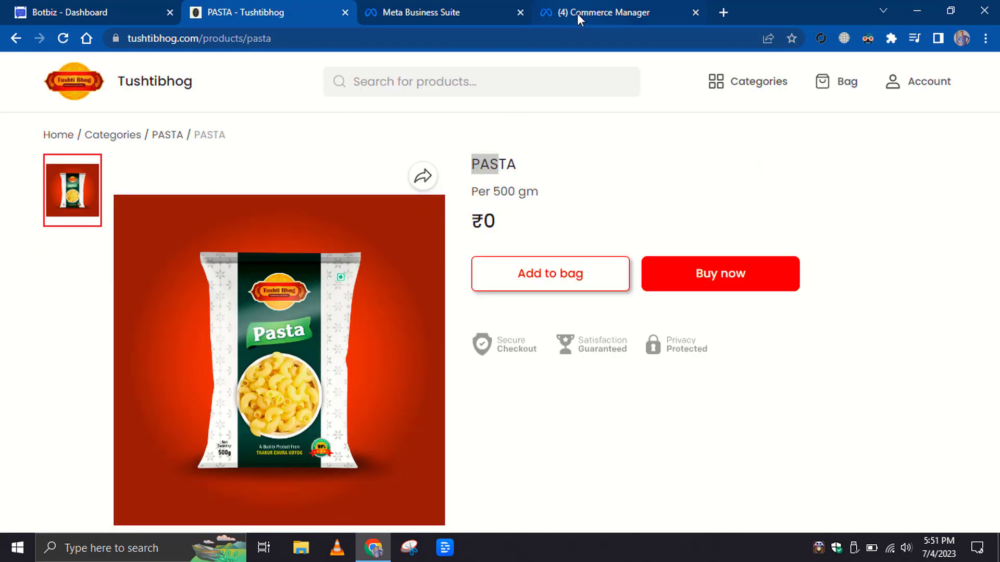
left_click(578, 13)
type("Pasta")
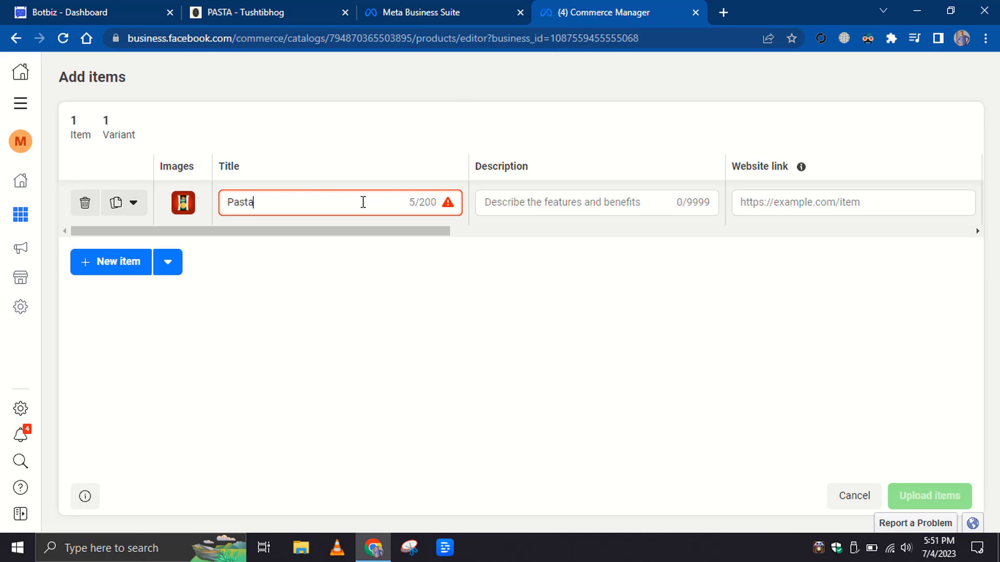
left_click(485, 202)
type("Per 500 gm")
- Copy the store's Pasta product page address into the Website link field
left_click(806, 202)
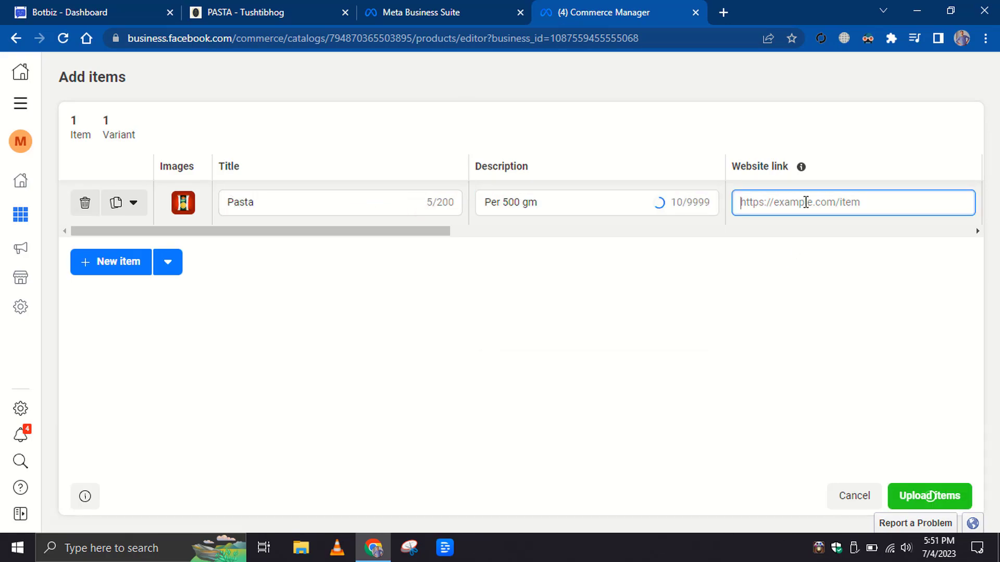
left_click(323, 13)
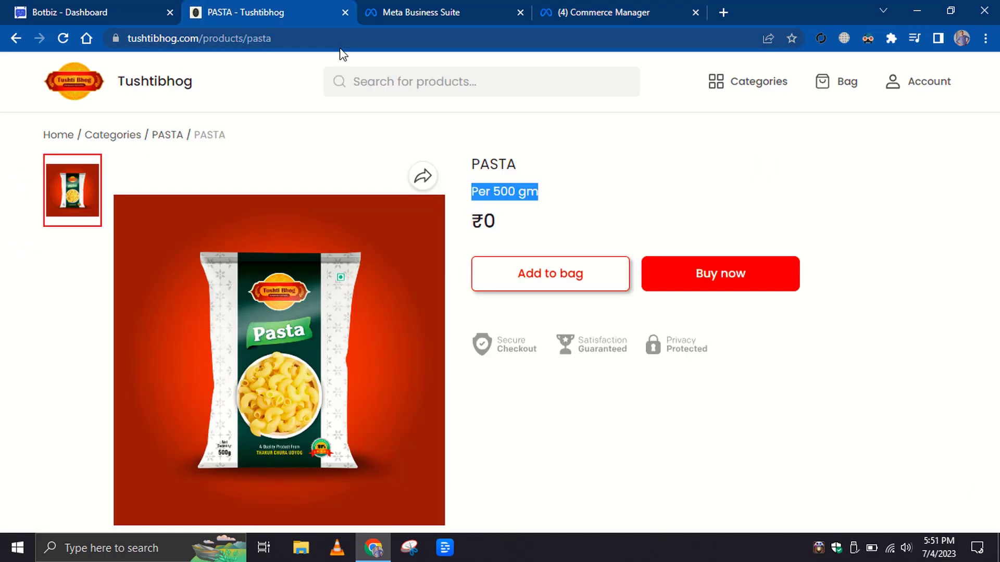
left_click_drag(312, 39, 129, 38)
right_click(142, 38)
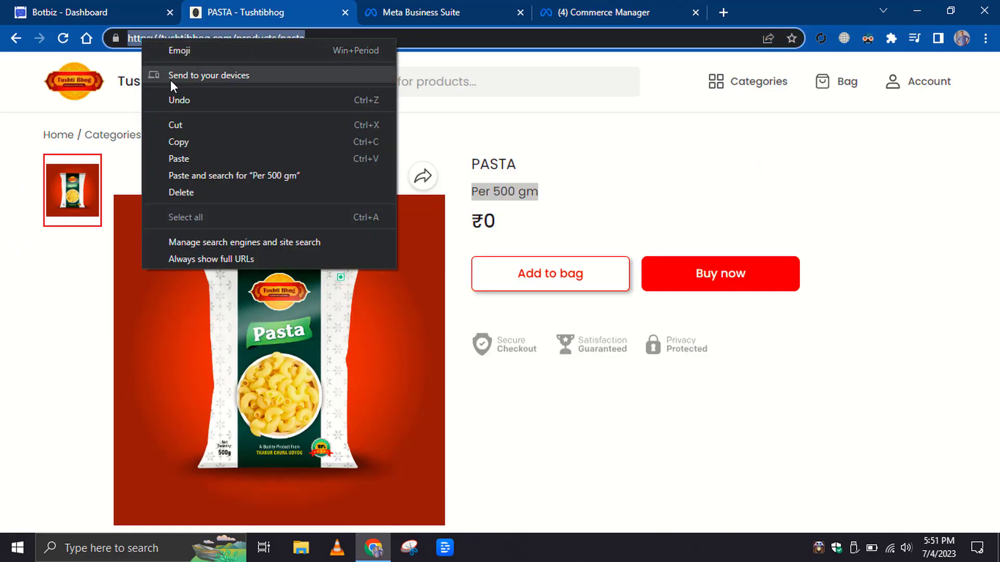
left_click(198, 141)
left_click(627, 12)
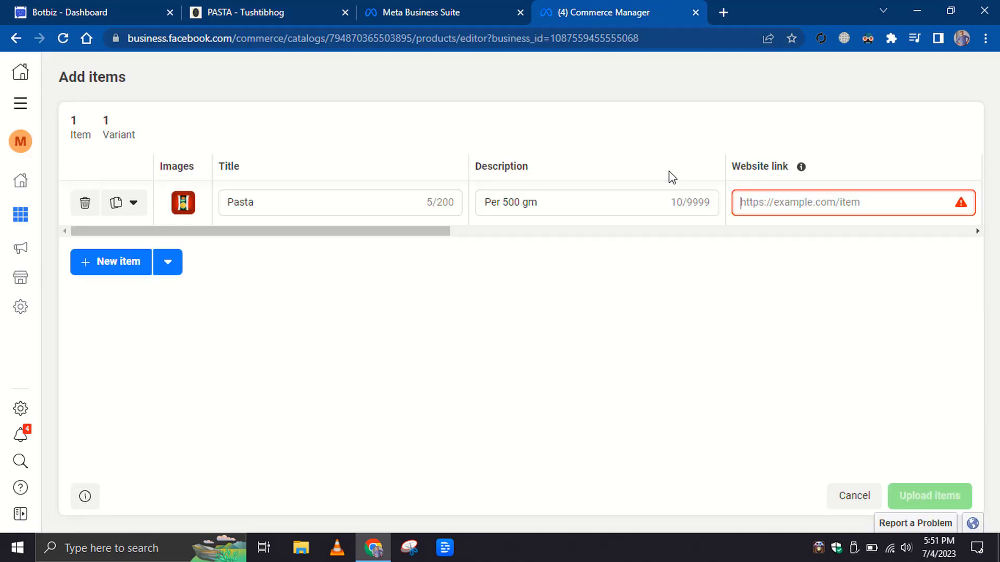
right_click(759, 197)
left_click(790, 324)
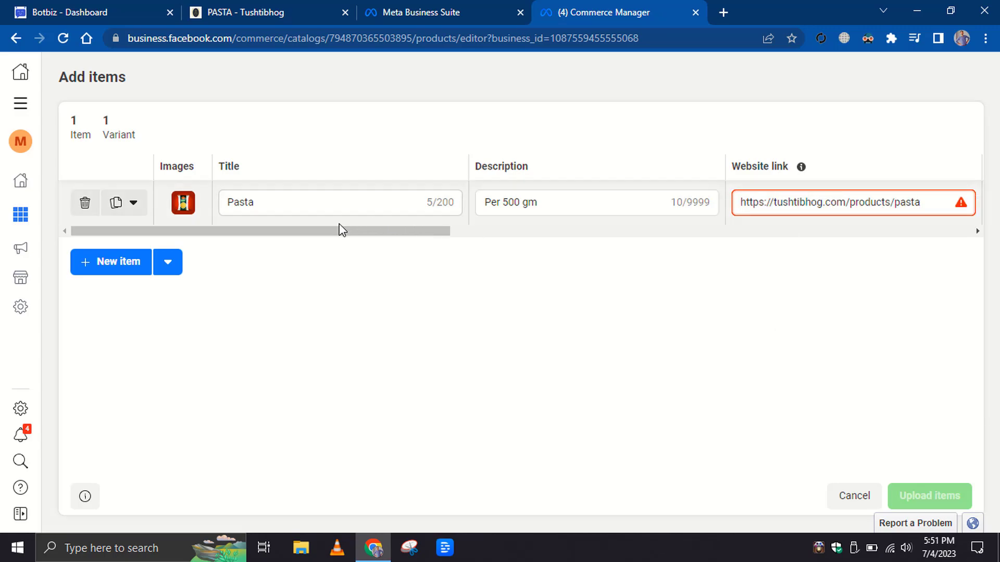
left_click_drag(341, 230, 560, 230)
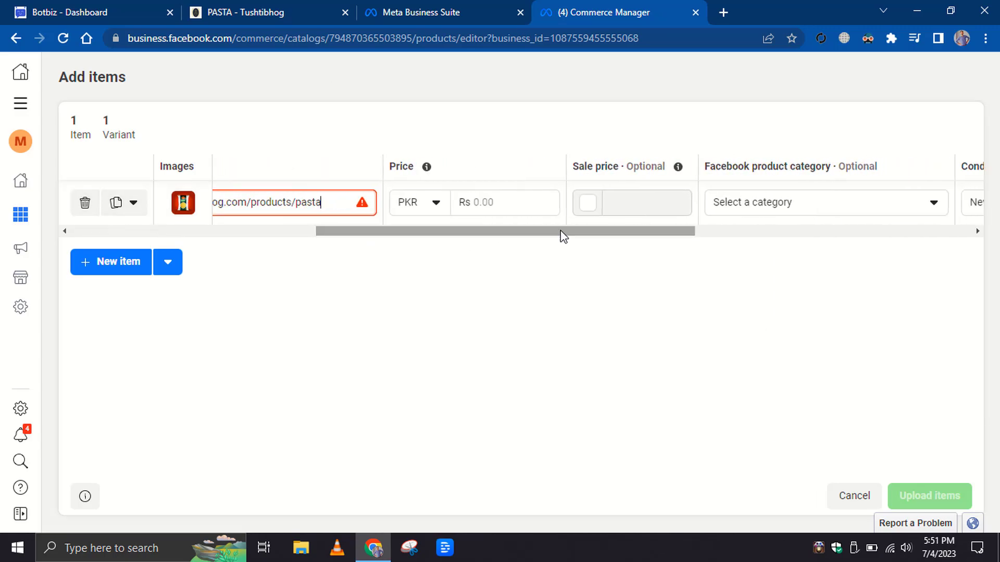
- Set the Pasta price to 100 and enable a sale price of 90
left_click(498, 200)
type("100")
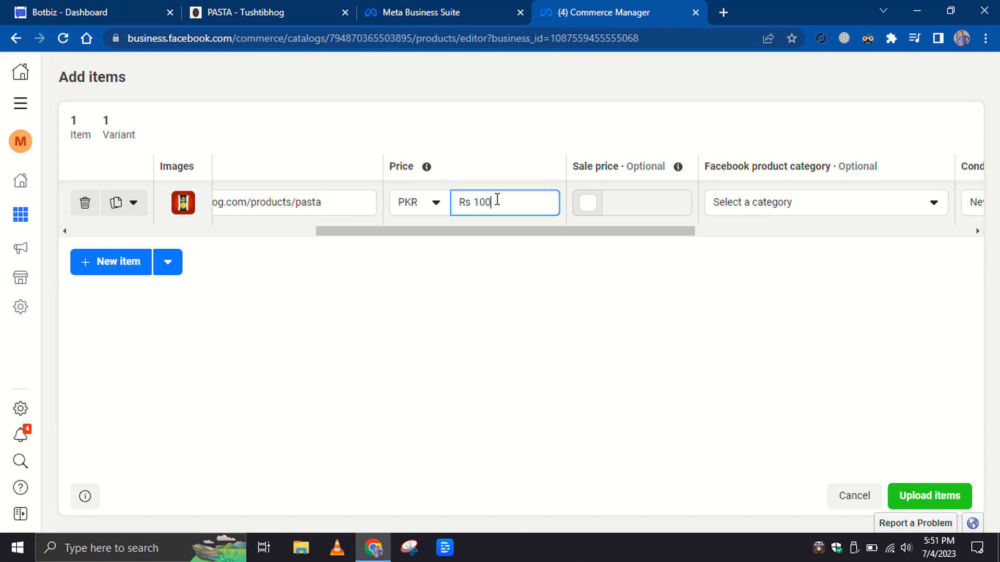
scroll(583, 233, "right", 1)
left_click_drag(585, 235, 654, 231)
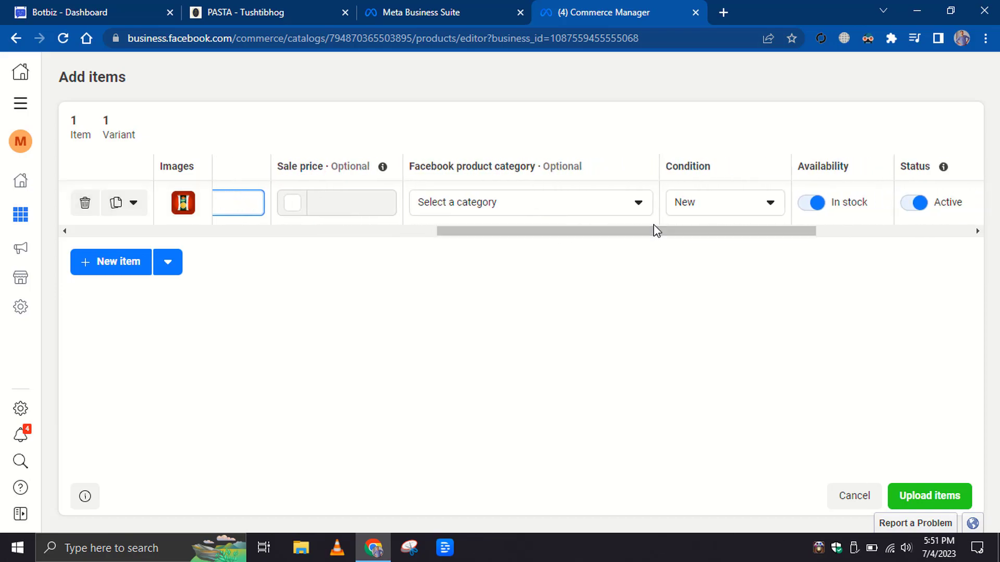
left_click(293, 204)
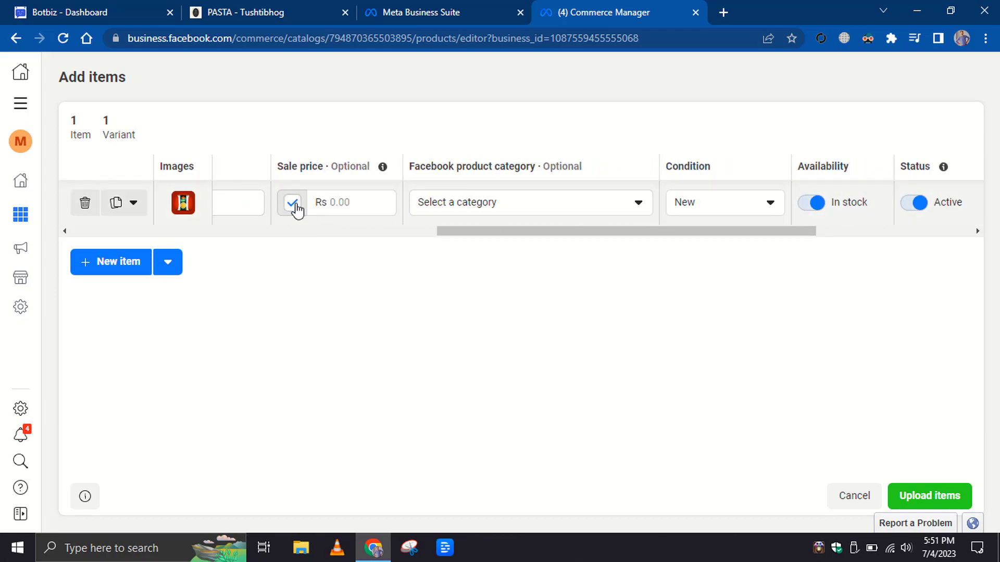
left_click(295, 206)
left_click(292, 203)
left_click(348, 201)
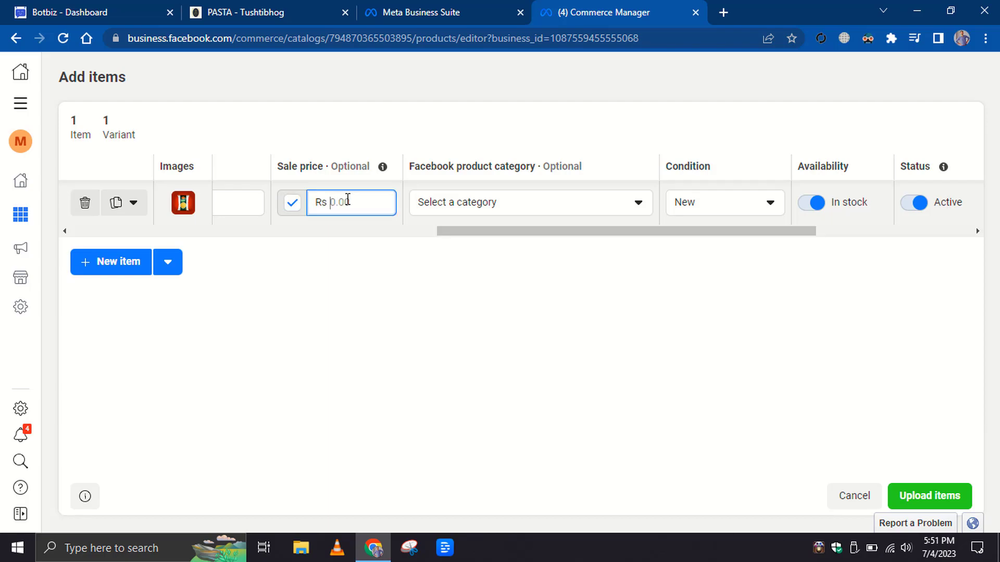
- Keep condition New, leave brand and content ID blank, and upload the Pasta item
left_click(486, 211)
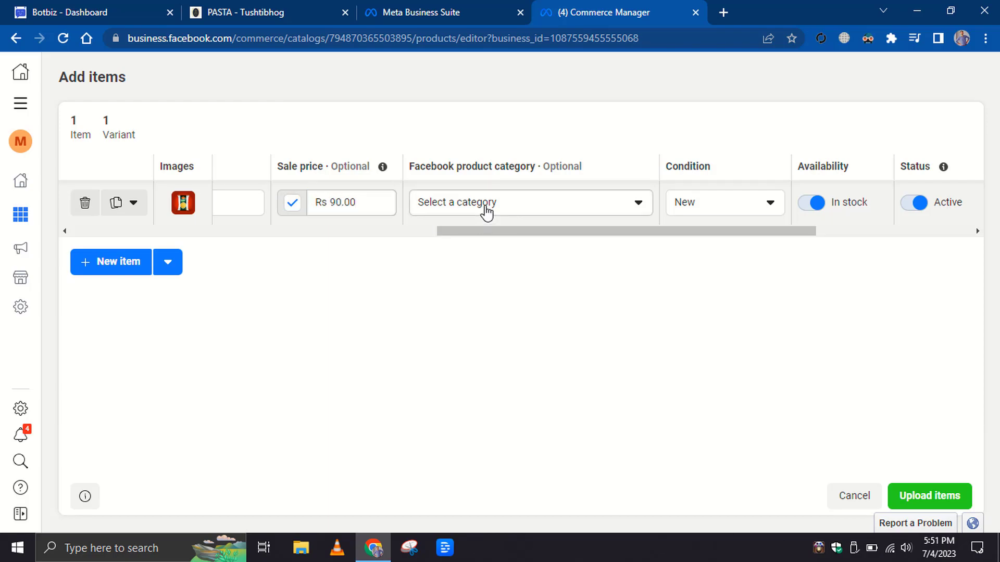
scroll(508, 401, "down", 7)
scroll(508, 405, "up", 7)
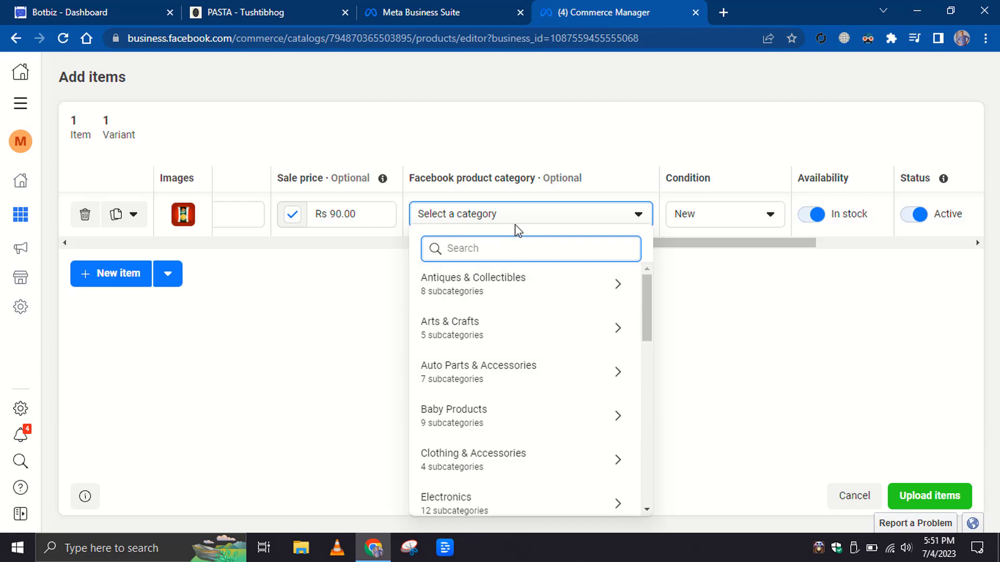
scroll(515, 221, "down", 1)
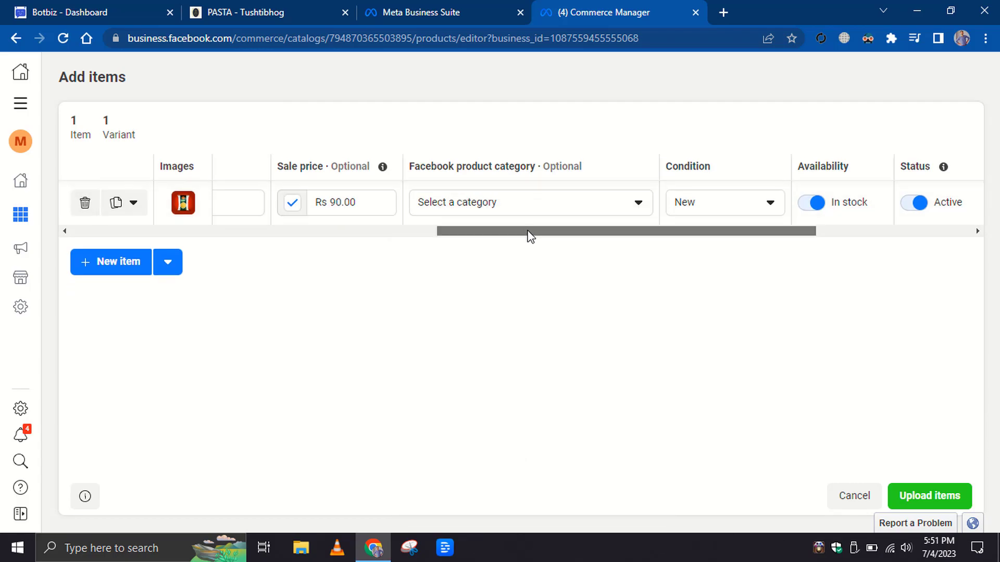
left_click_drag(530, 234, 693, 235)
left_click(334, 208)
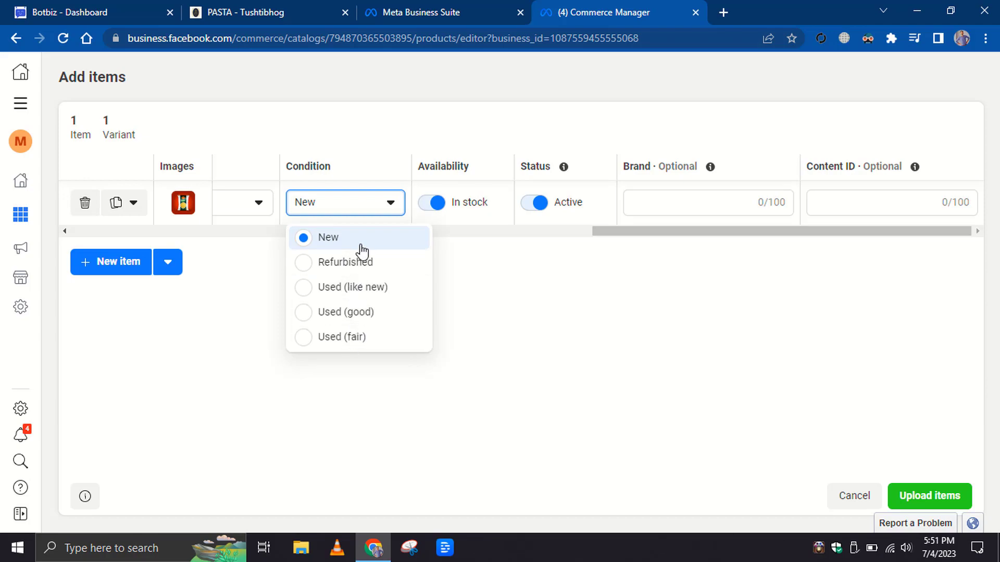
left_click(366, 211)
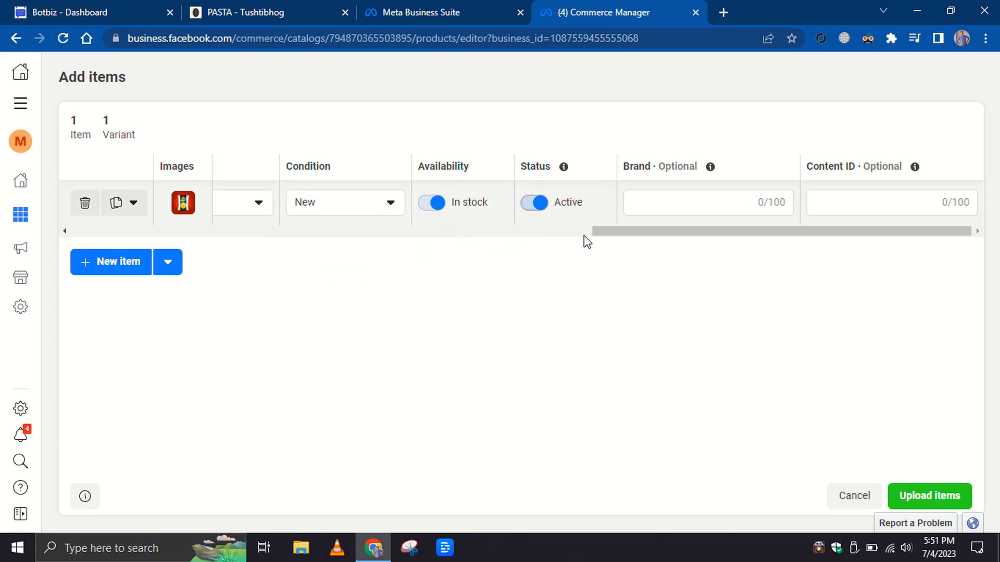
left_click(692, 202)
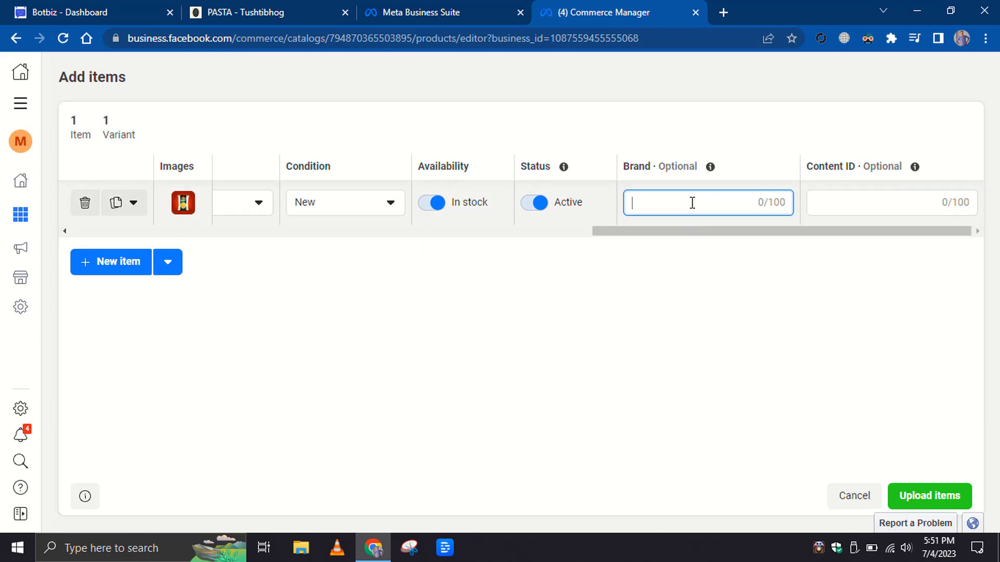
left_click(848, 205)
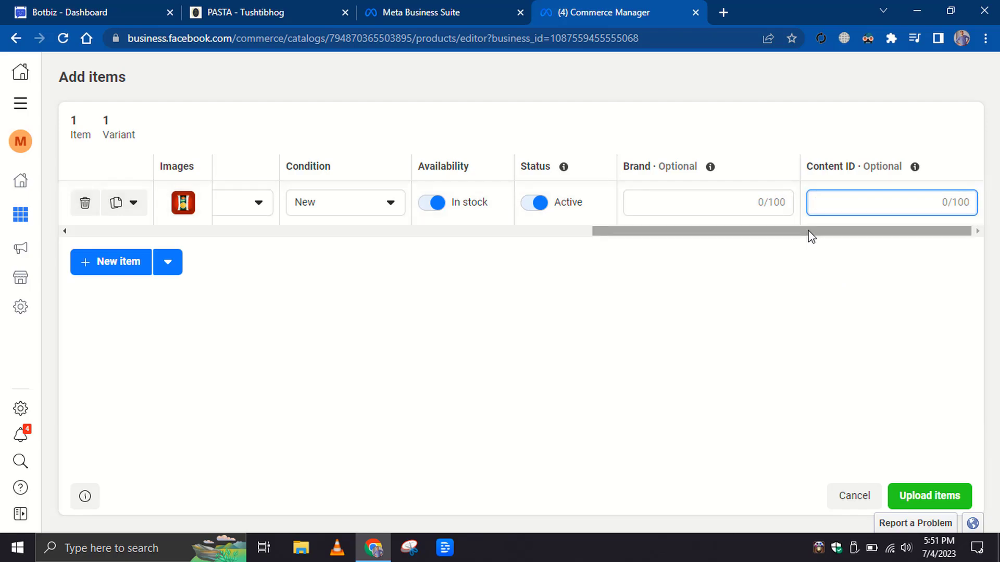
left_click_drag(810, 232, 236, 253)
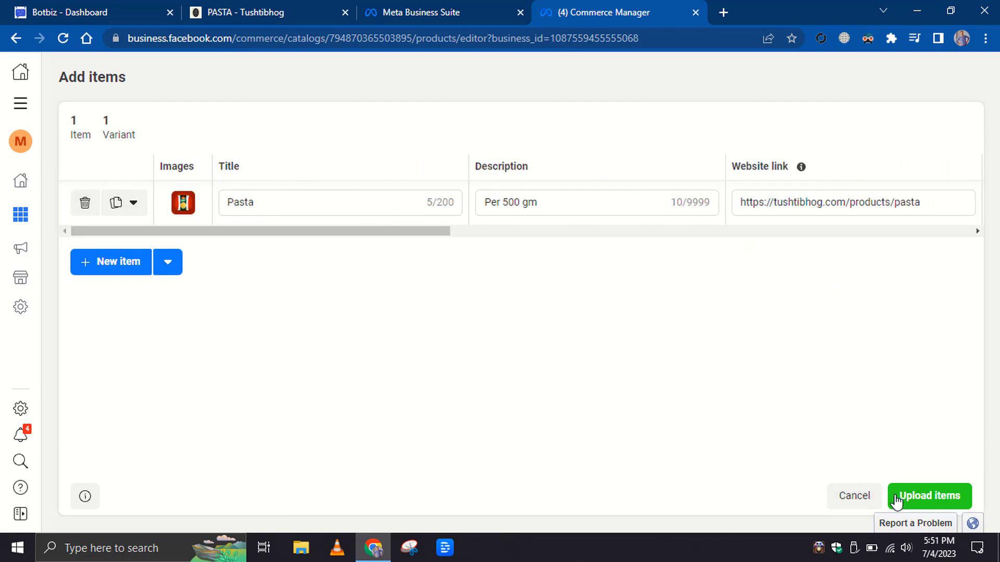
left_click(922, 501)
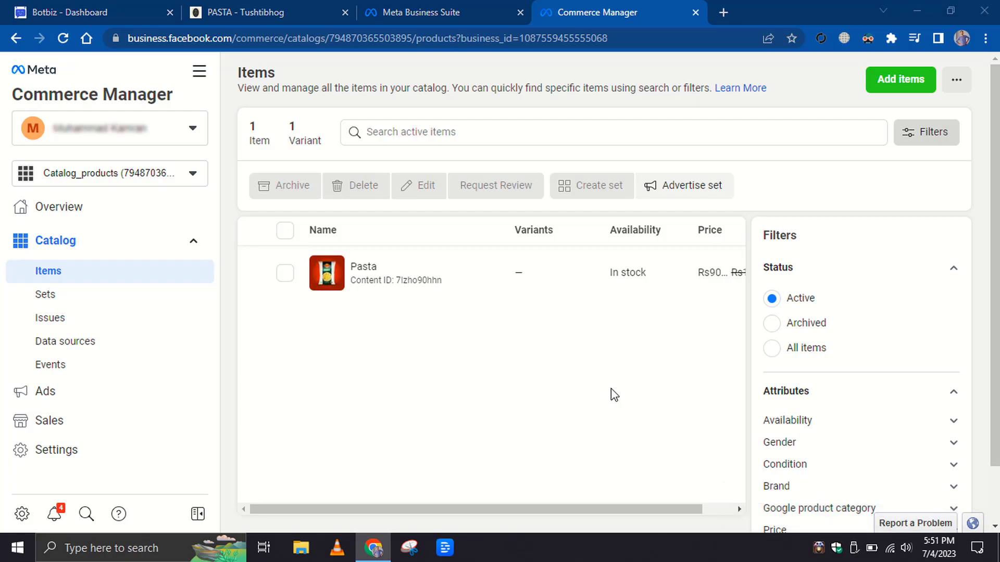
- Start another manual item and save image.jpg from Downloads as its main image
left_click(892, 88)
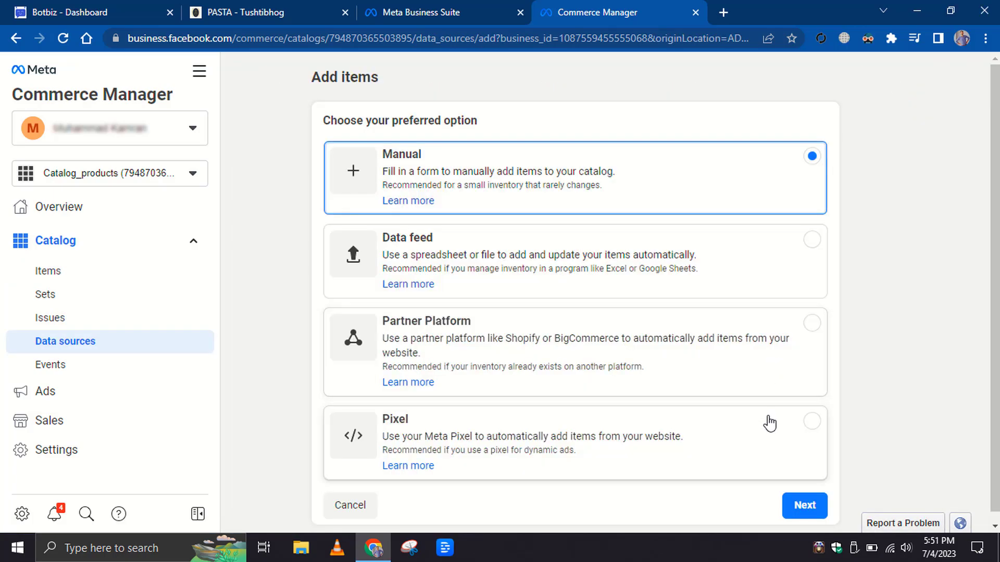
left_click(815, 506)
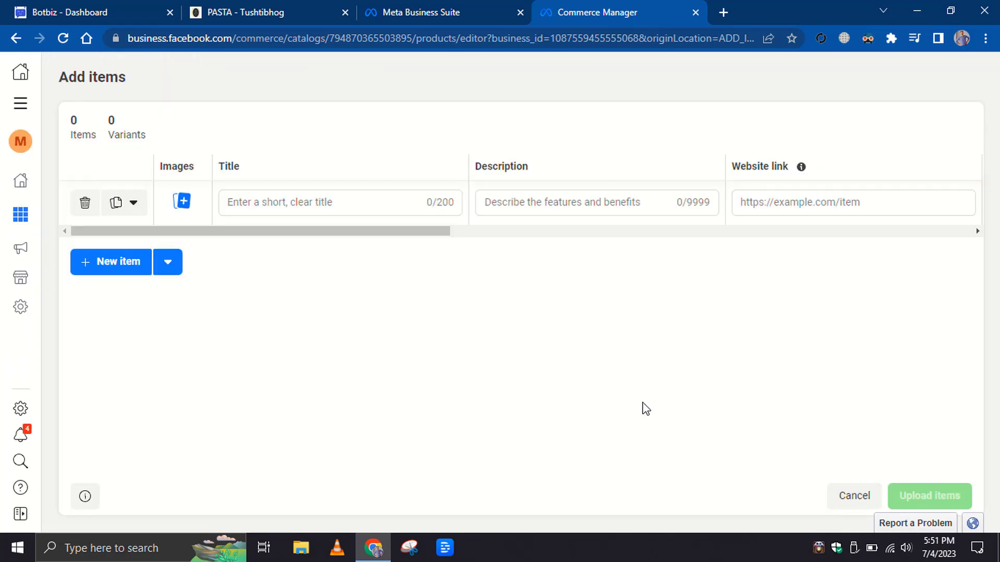
left_click(184, 202)
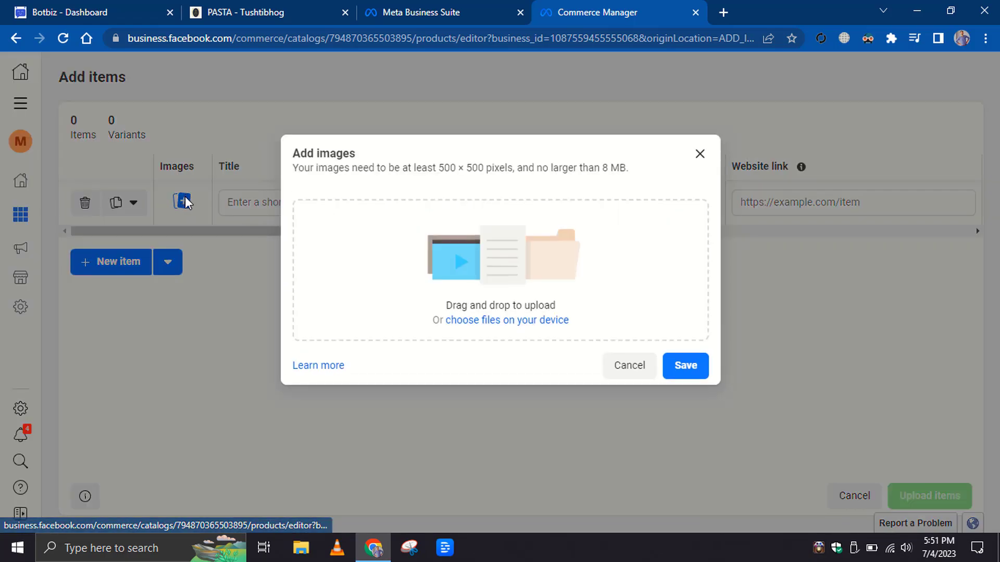
left_click(495, 266)
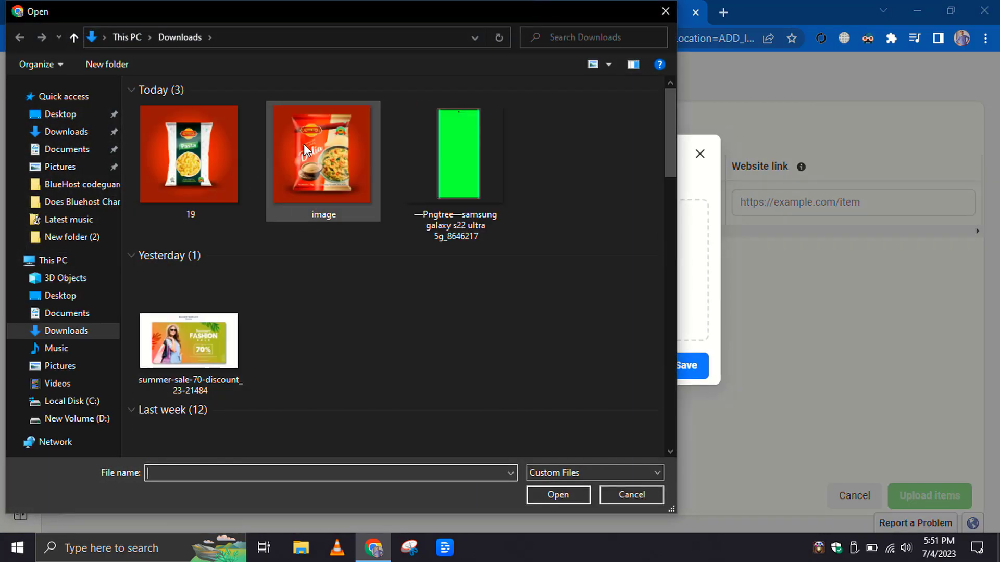
double_click(319, 166)
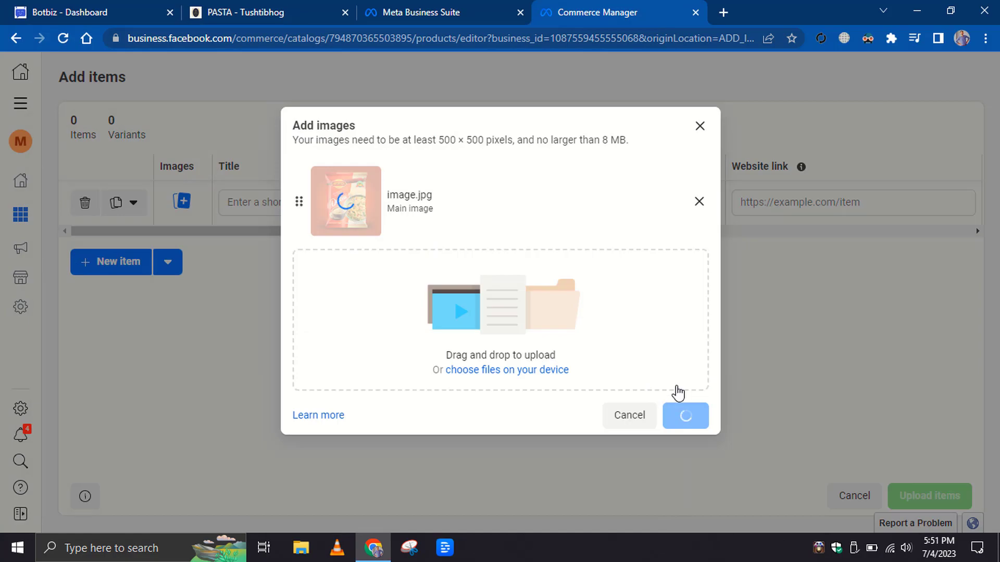
left_click(683, 419)
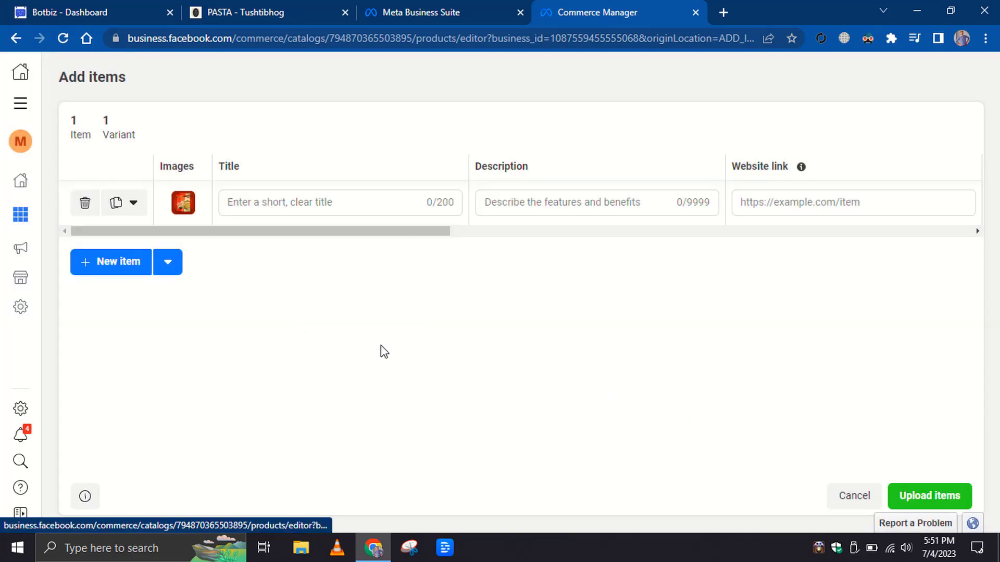
- Title the new item Dalia and give it the description 500M
left_click(295, 202)
type("Dalia")
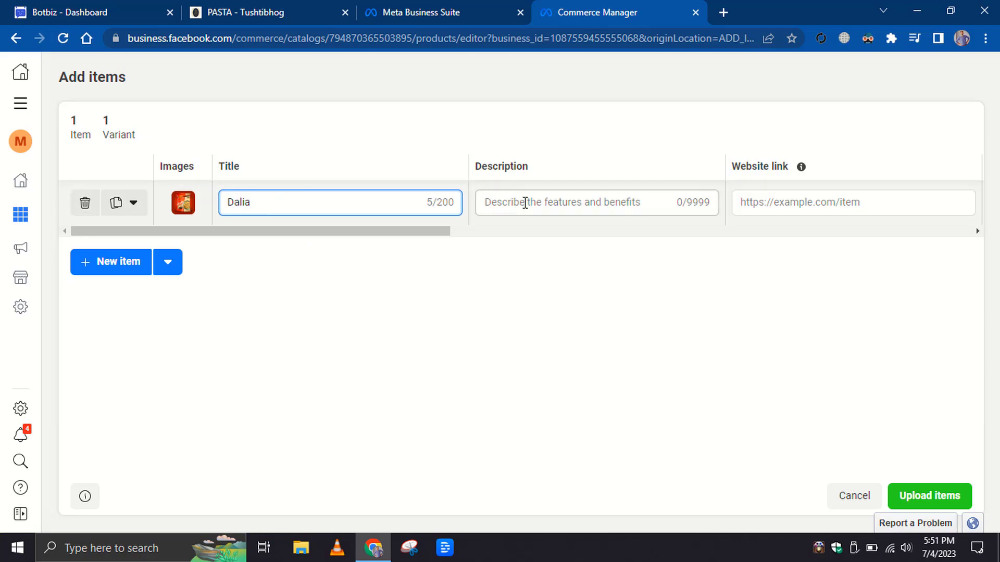
left_click(524, 202)
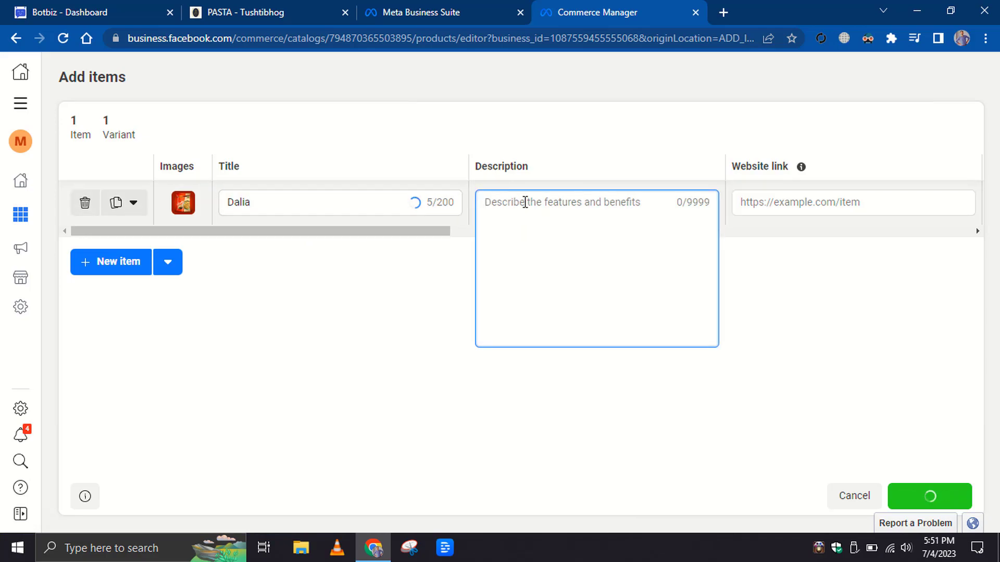
type("500M")
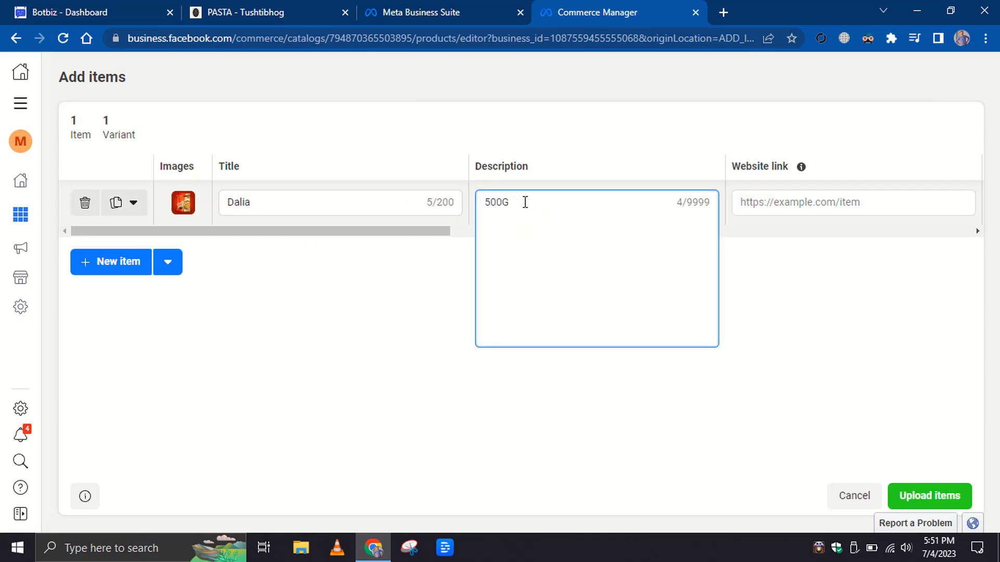
- Copy the first Dalia product page address from the store into Website link
left_click(749, 206)
left_click(244, 12)
left_click(225, 44)
scroll(209, 260, "down", 3)
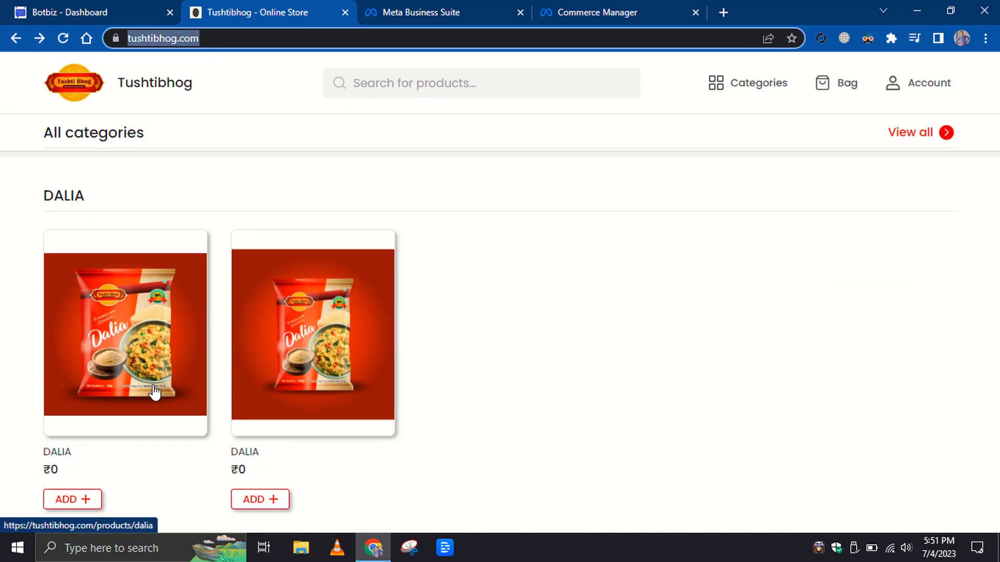
left_click(189, 321)
left_click(158, 35)
key("ctrl+c")
right_click(159, 36)
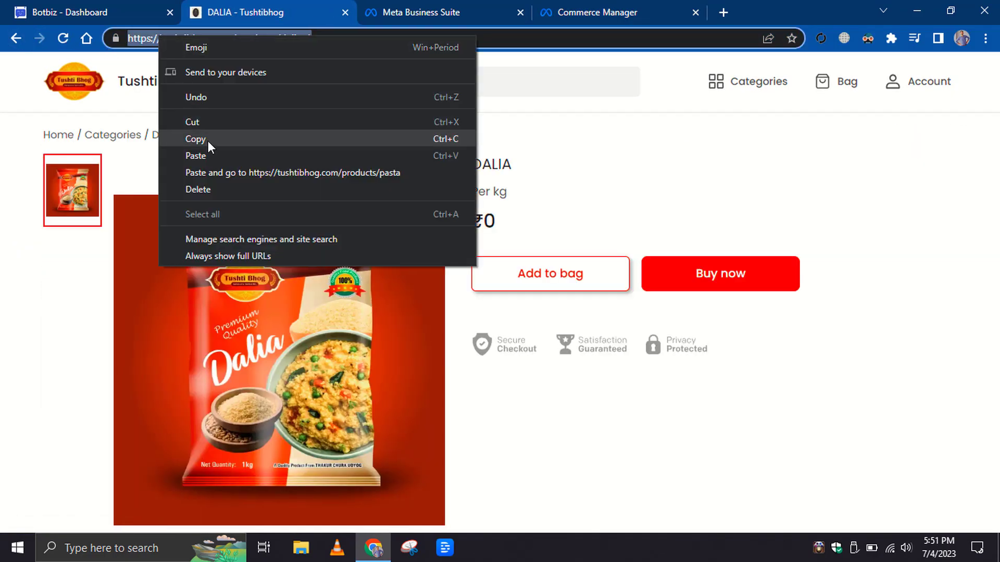
left_click(207, 141)
left_click(613, 11)
right_click(739, 203)
left_click(750, 312)
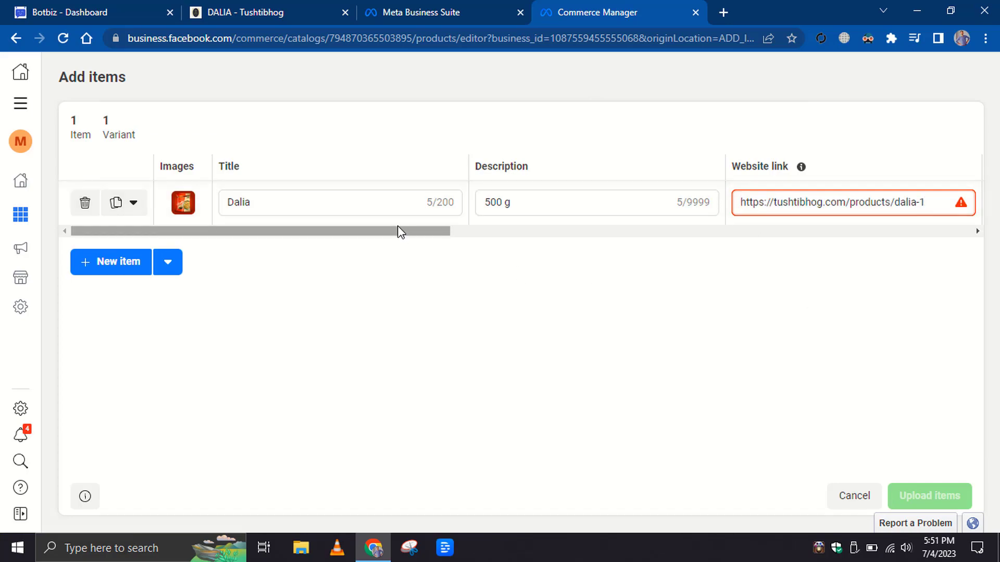
left_click_drag(401, 229, 620, 230)
- Set Dalia's price to 200 and sale price to 180, then upload the item
left_click(547, 201)
type("2")
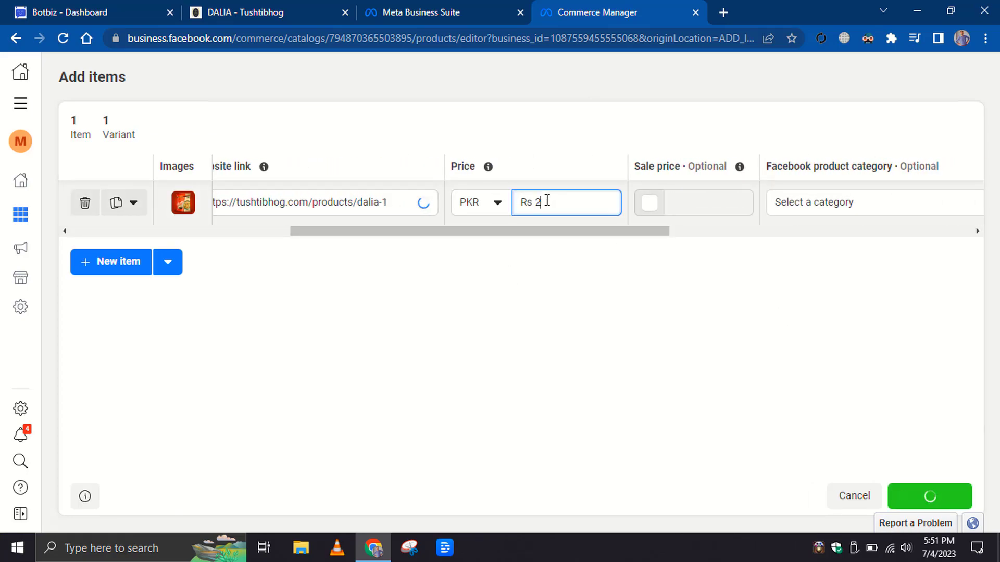
type("00")
scroll(647, 238, "right", 3)
left_click(497, 204)
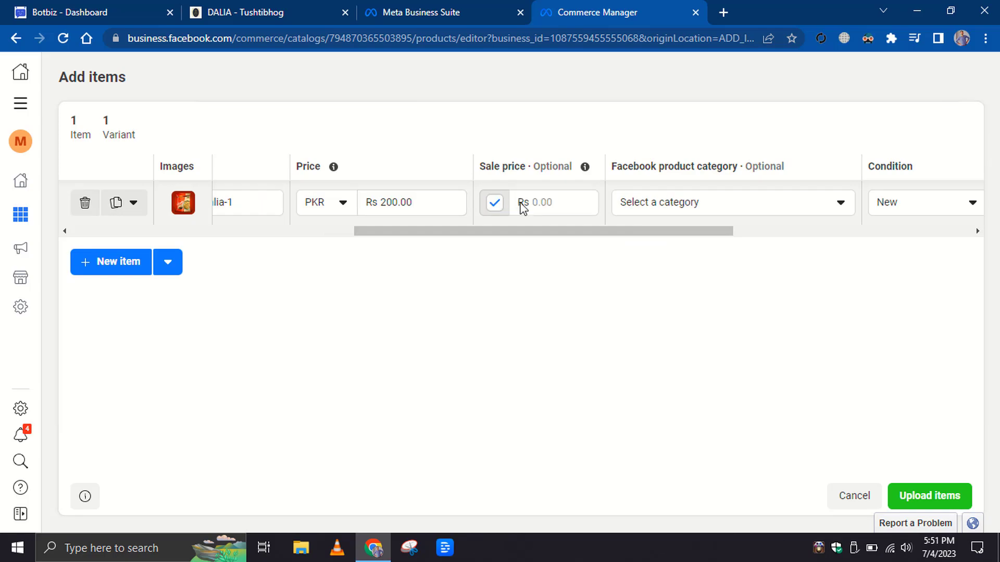
left_click(552, 204)
type("180")
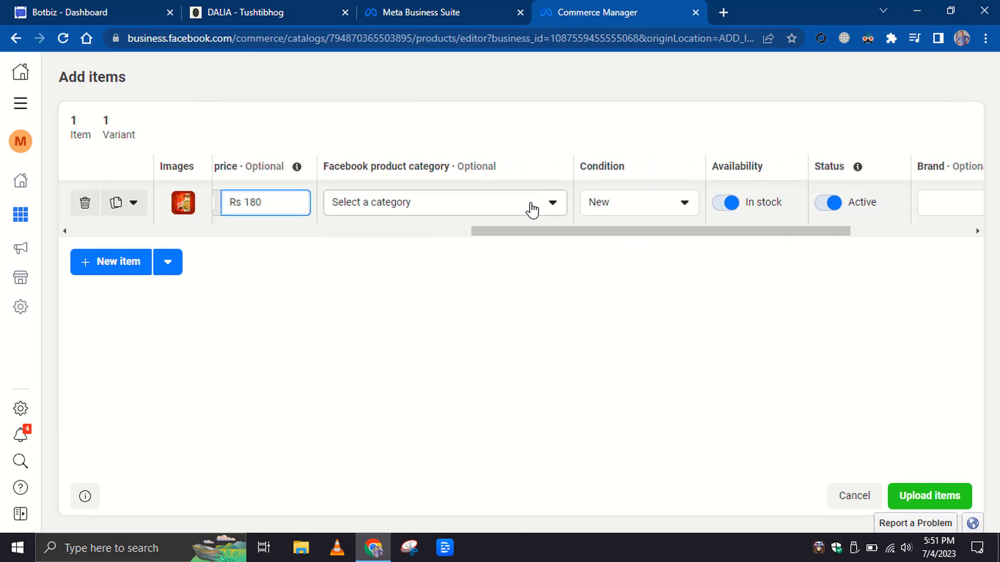
left_click(532, 210)
left_click_drag(554, 231, 714, 239)
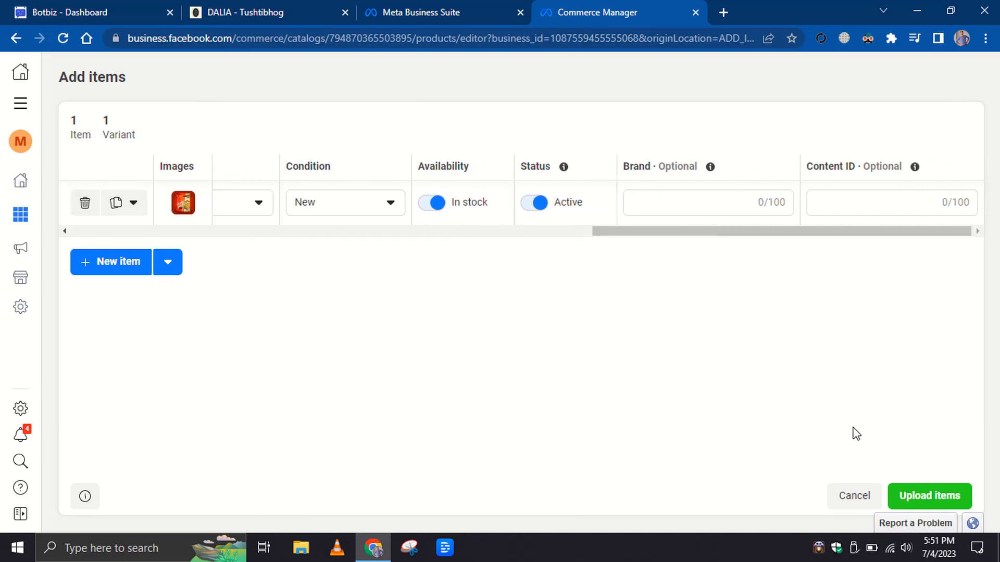
left_click(920, 506)
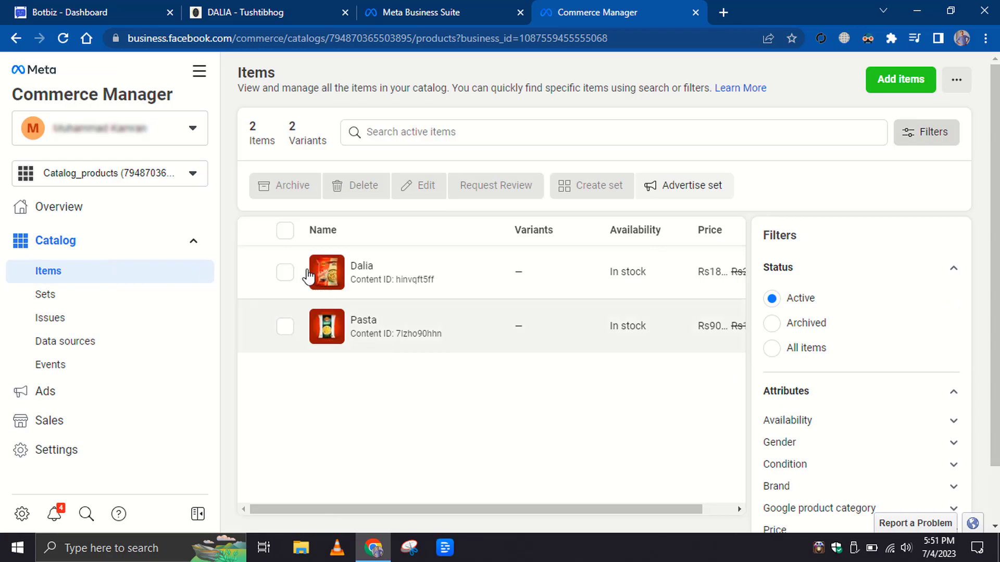
left_click(199, 71)
- In WhatsApp Manager's Catalog settings, choose and connect Catalog_products
left_click(272, 247)
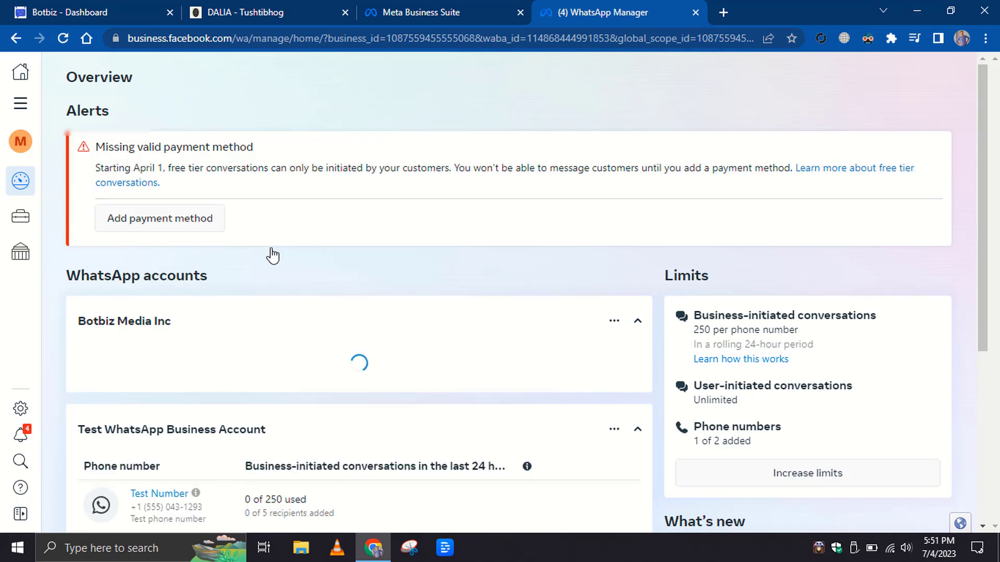
mouse_move(21, 183)
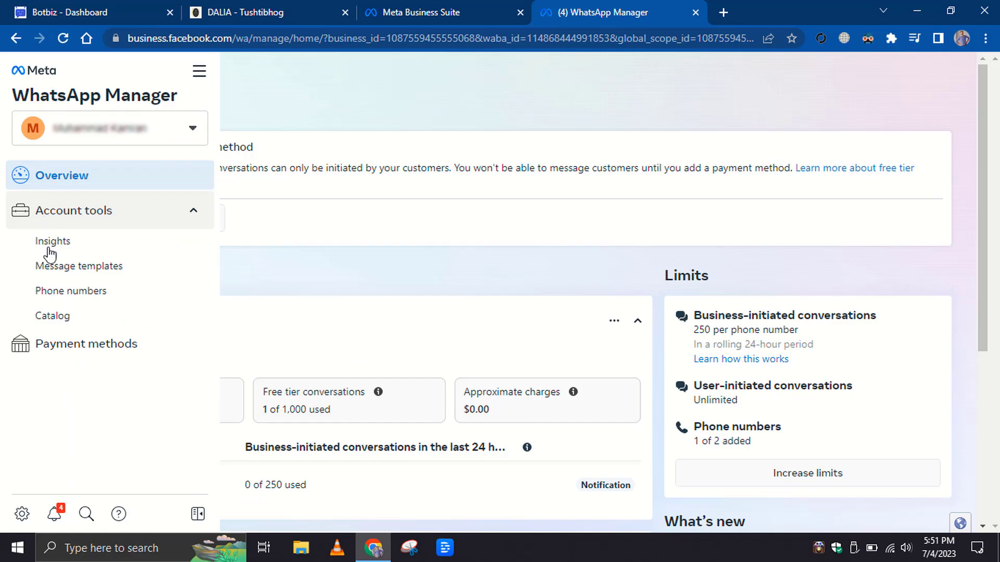
left_click(58, 319)
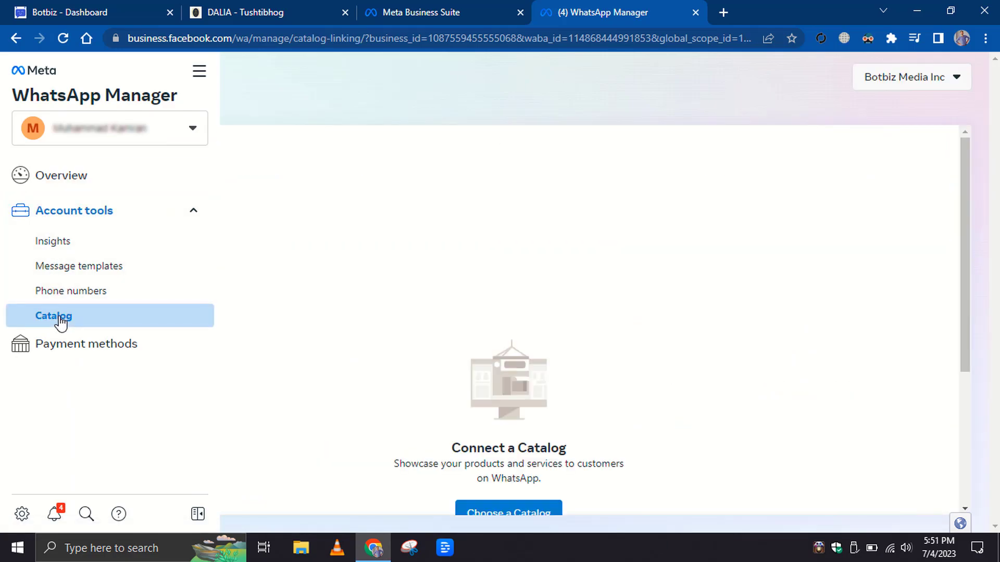
scroll(452, 327, "down", 4)
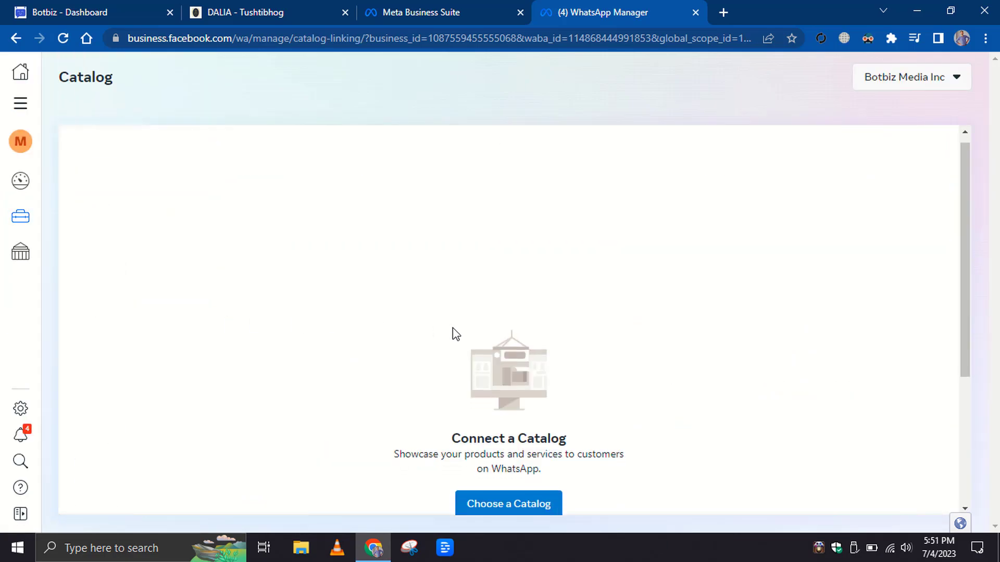
left_click(467, 302)
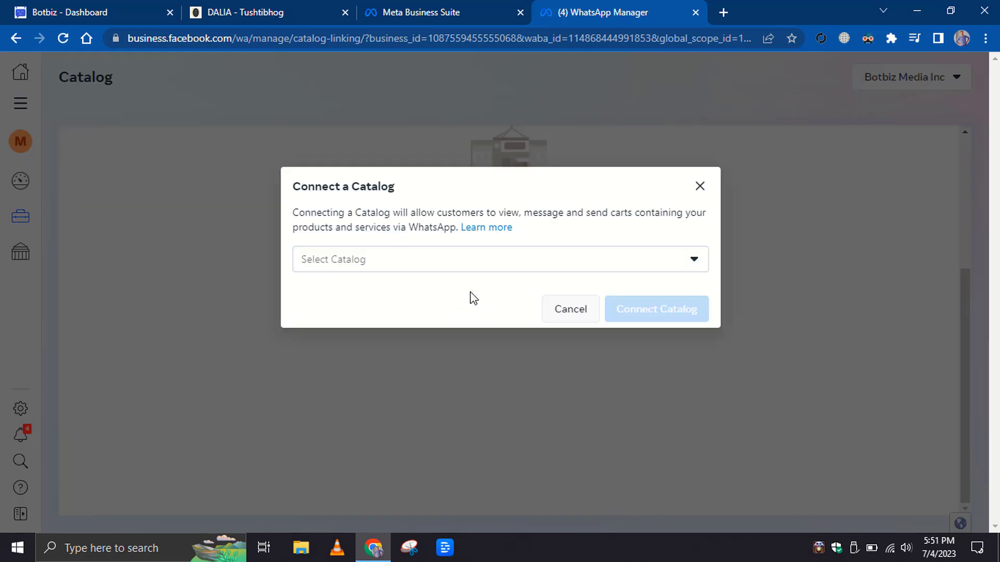
left_click(455, 269)
left_click(449, 326)
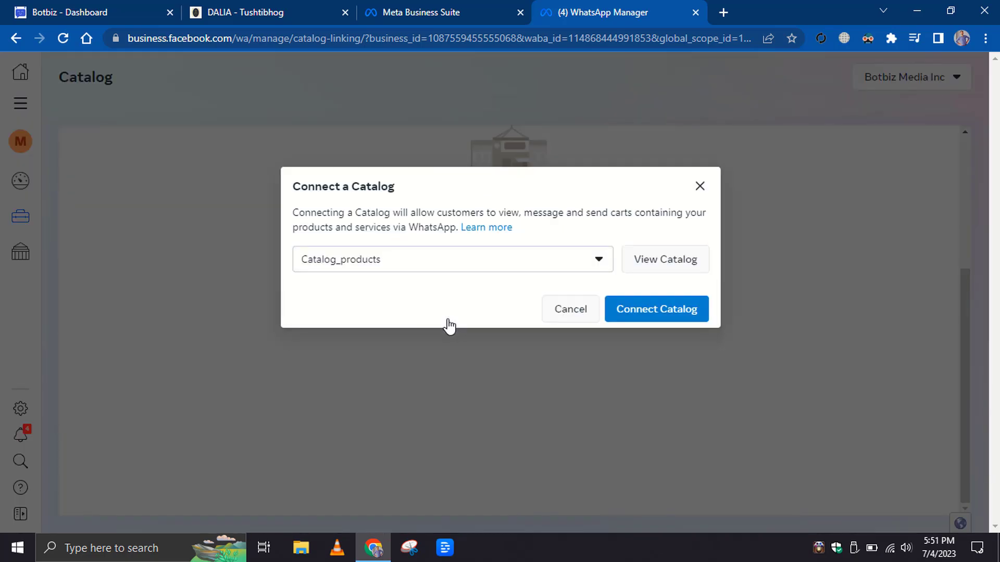
left_click(658, 317)
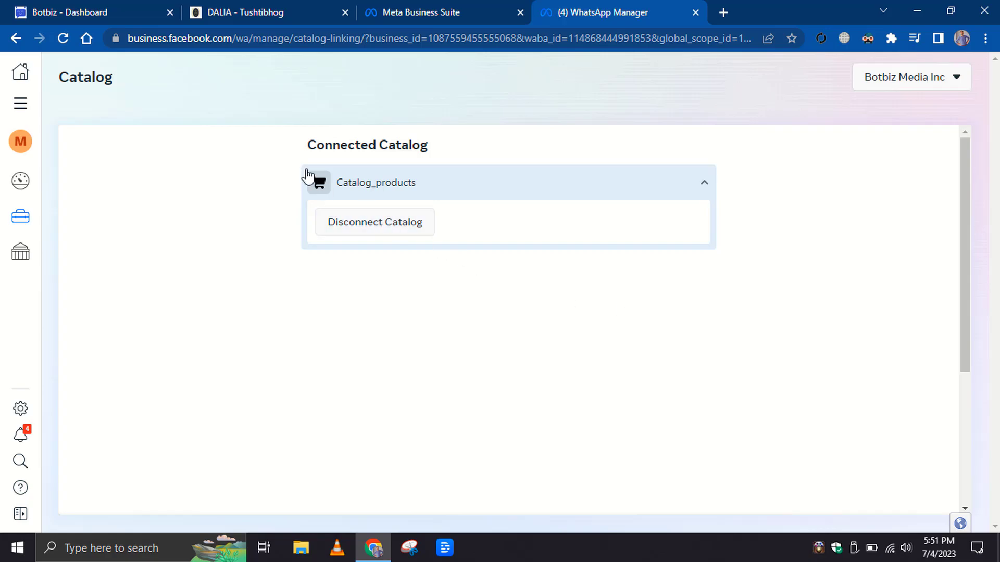
- Sync the connected WhatsApp business account on Botbiz's Connect Account page
left_click(101, 13)
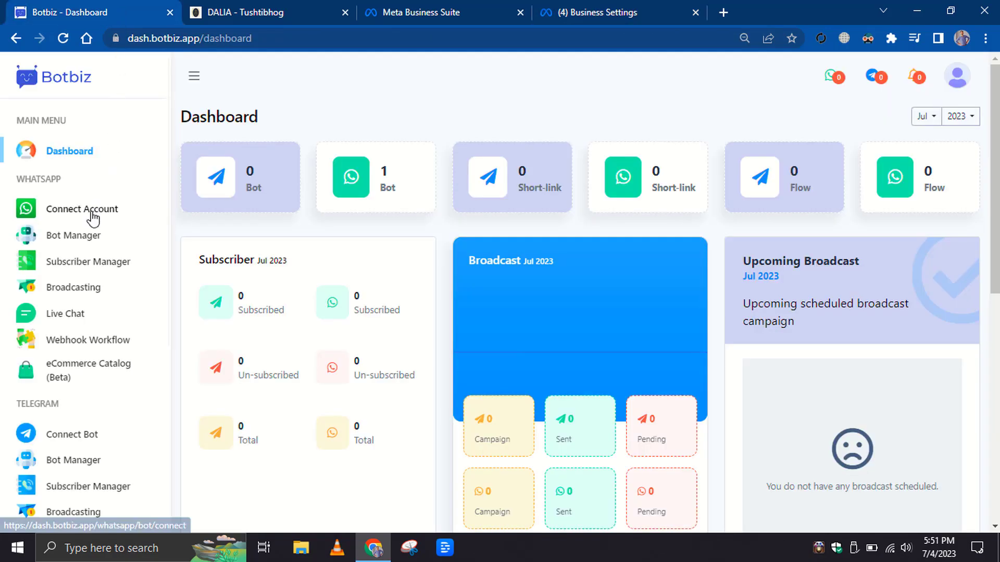
left_click(93, 216)
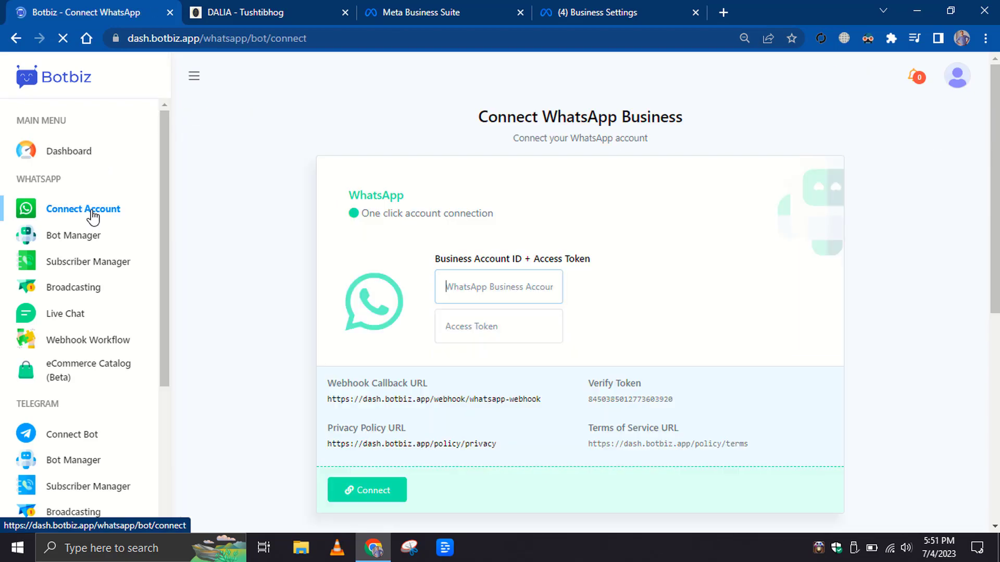
scroll(341, 292, "down", 7)
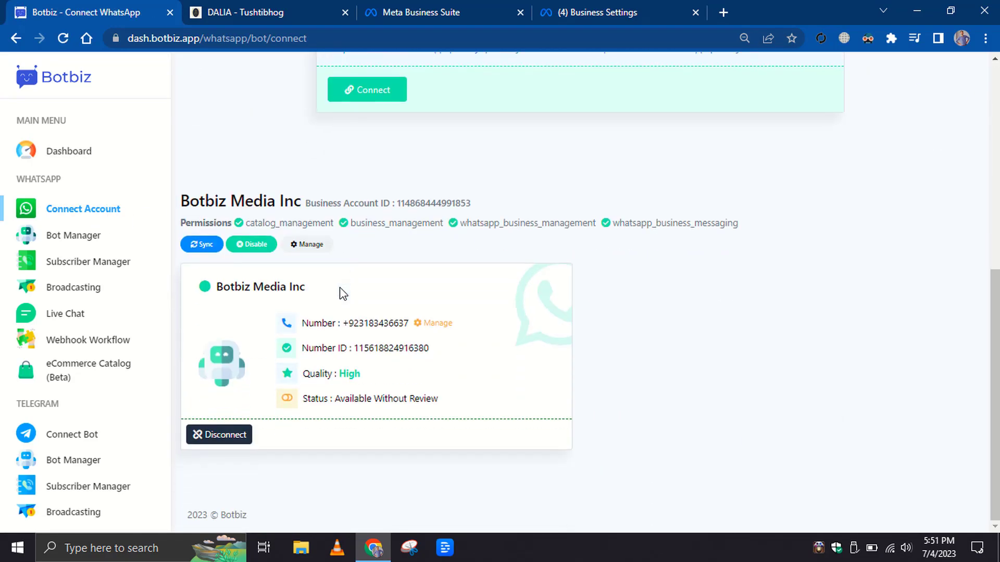
left_click(201, 244)
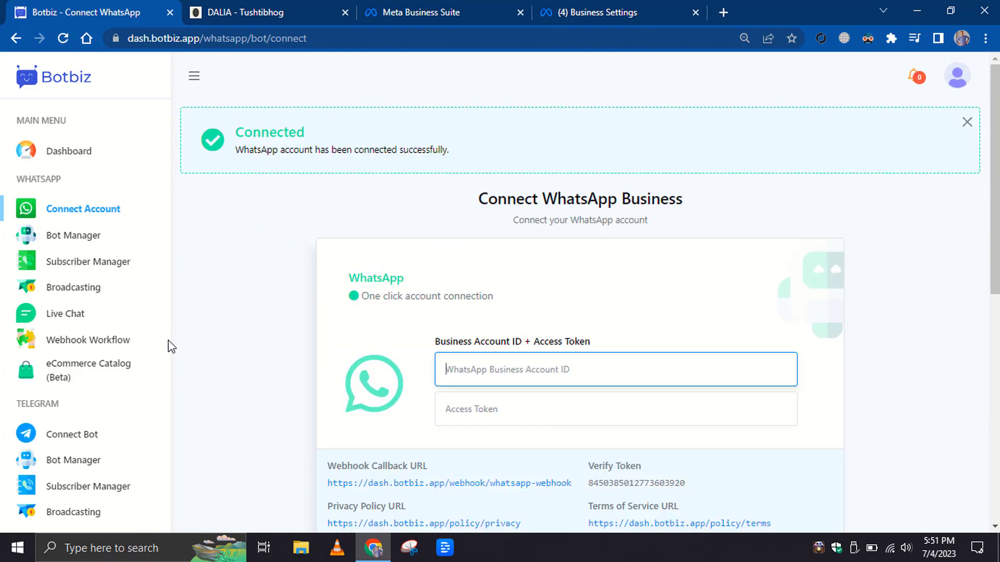
- Switch the Botbiz Media Inc catalog to Public on the eCommerce Catalog (Beta) page
left_click(102, 370)
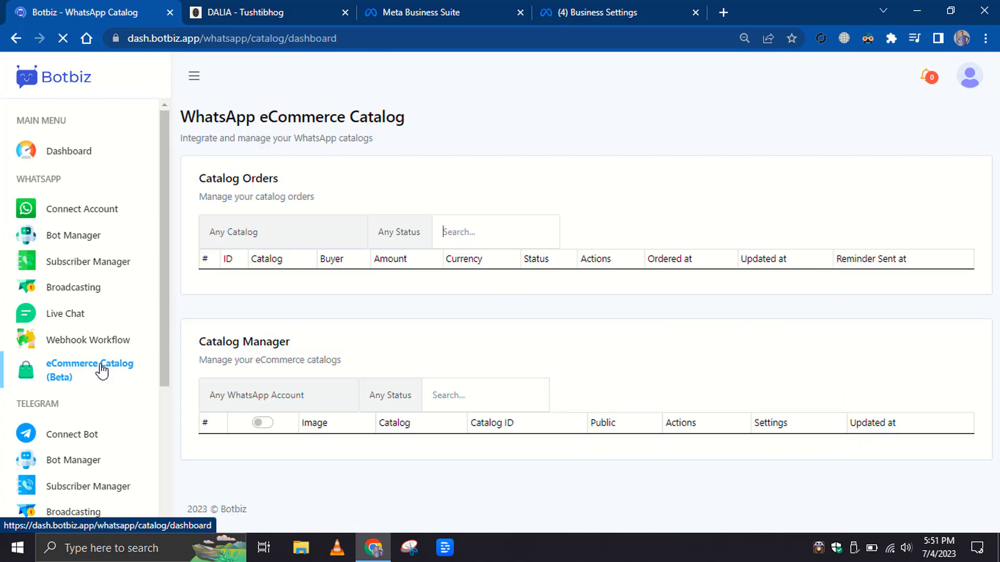
scroll(440, 373, "down", 4)
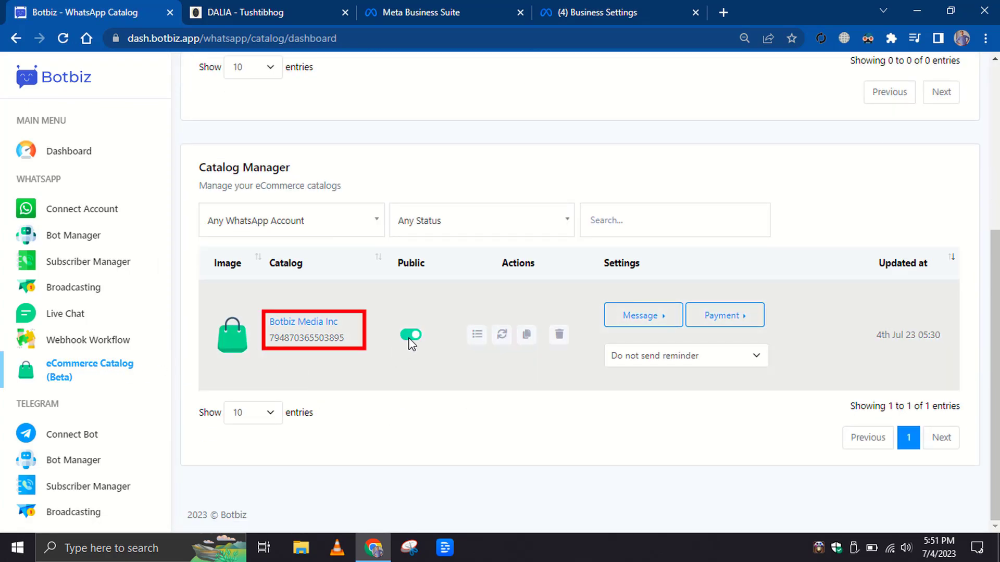
left_click_drag(267, 339, 345, 338)
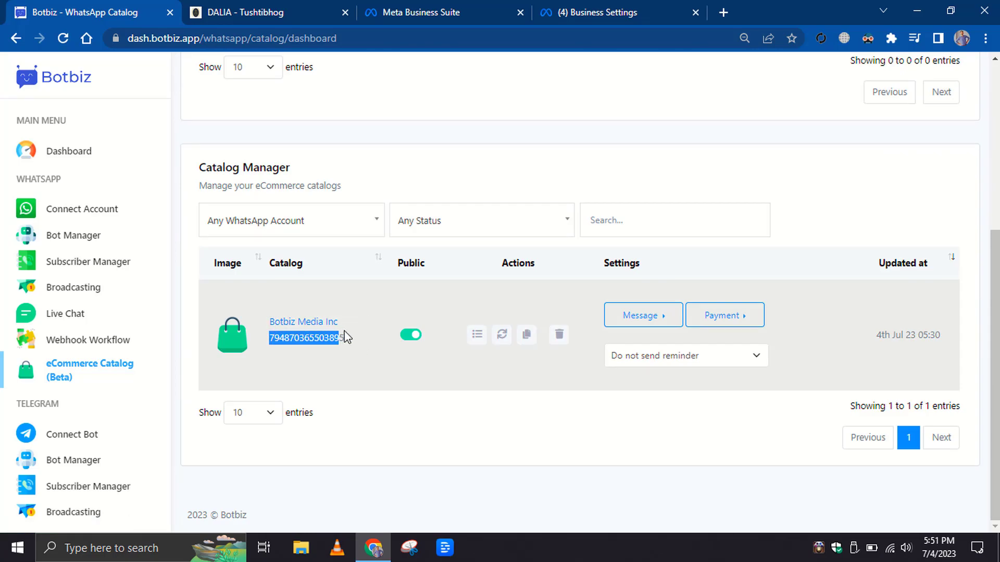
left_click(328, 339)
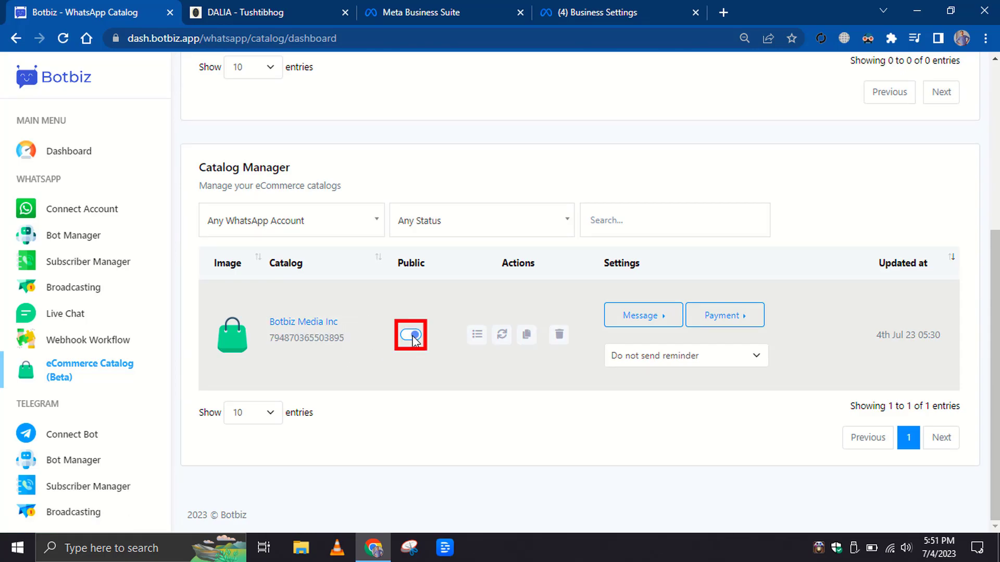
left_click(413, 337)
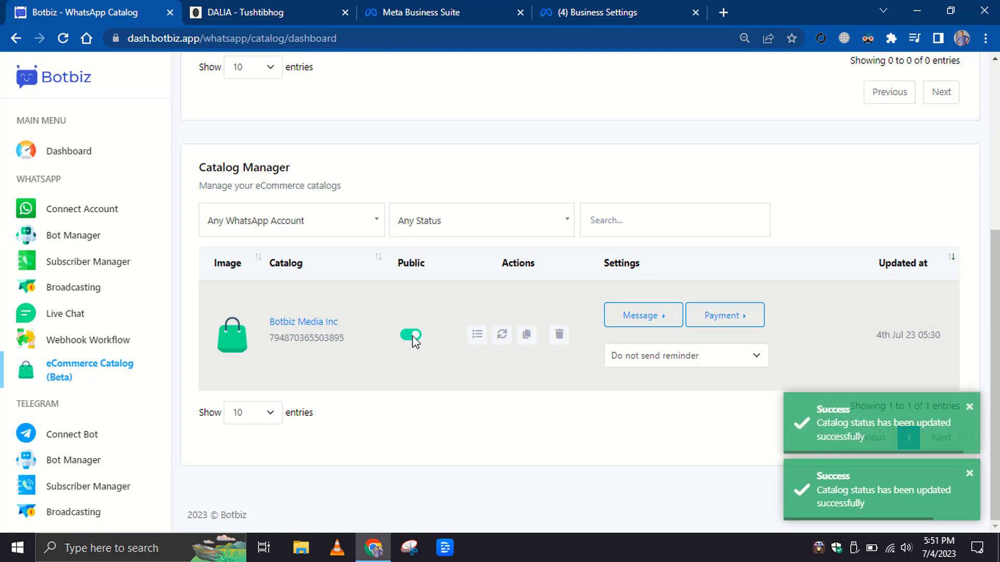
- Enable the Dalia and Pasta products in the catalog list and sync their data from Meta
left_click(477, 334)
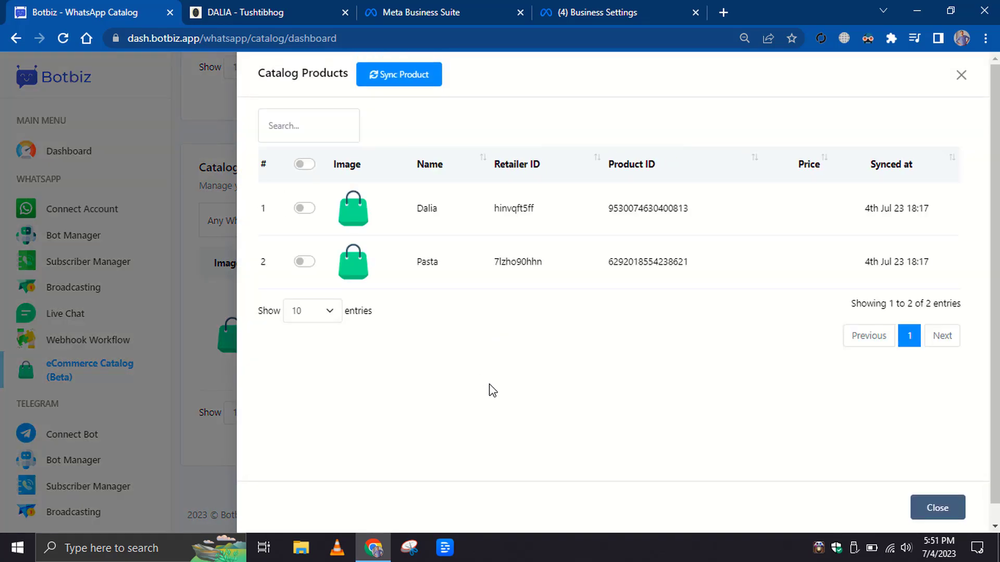
left_click(307, 210)
left_click(304, 262)
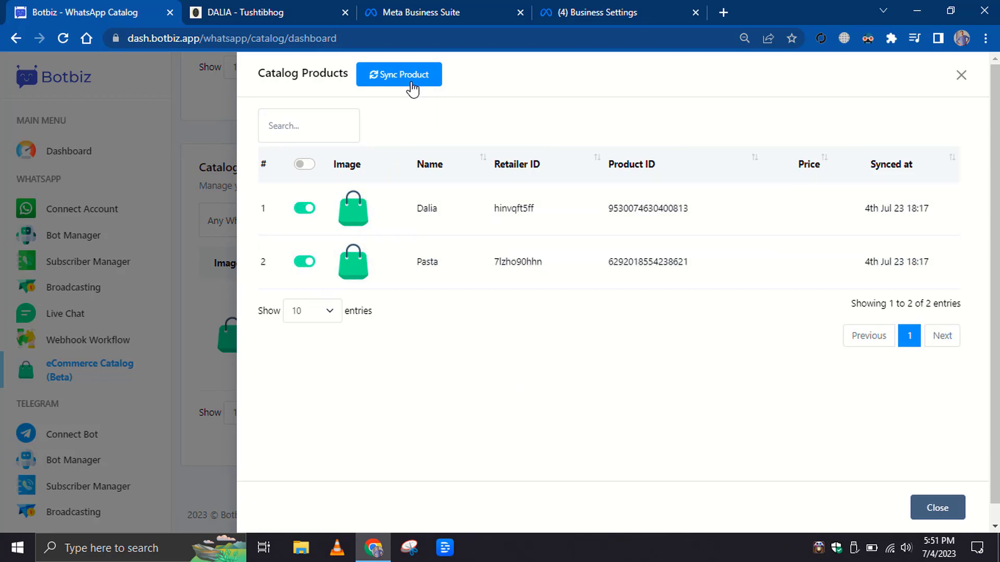
left_click(409, 82)
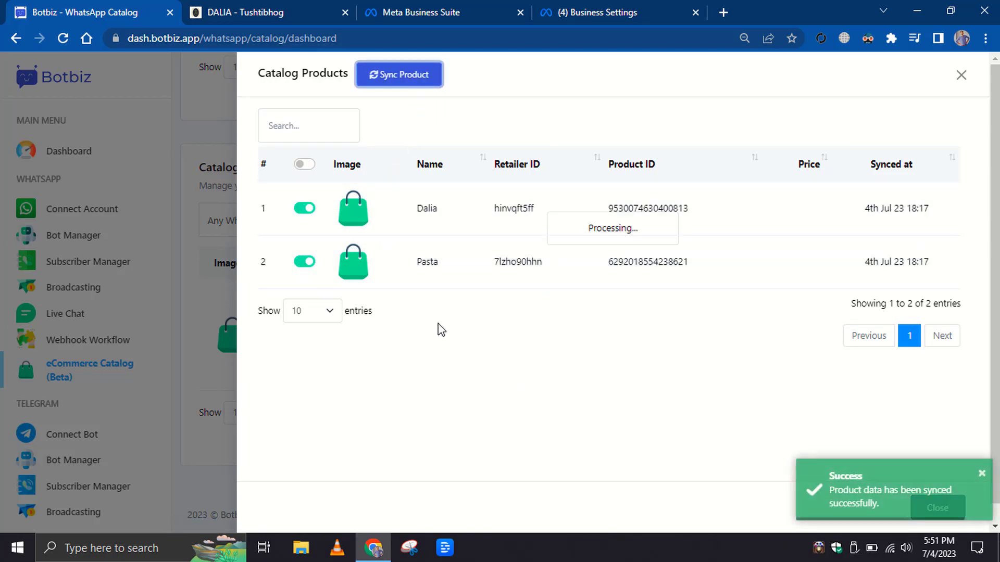
- Sync the Botbiz Media Inc catalog's products and copy the catalog URL
left_click(961, 75)
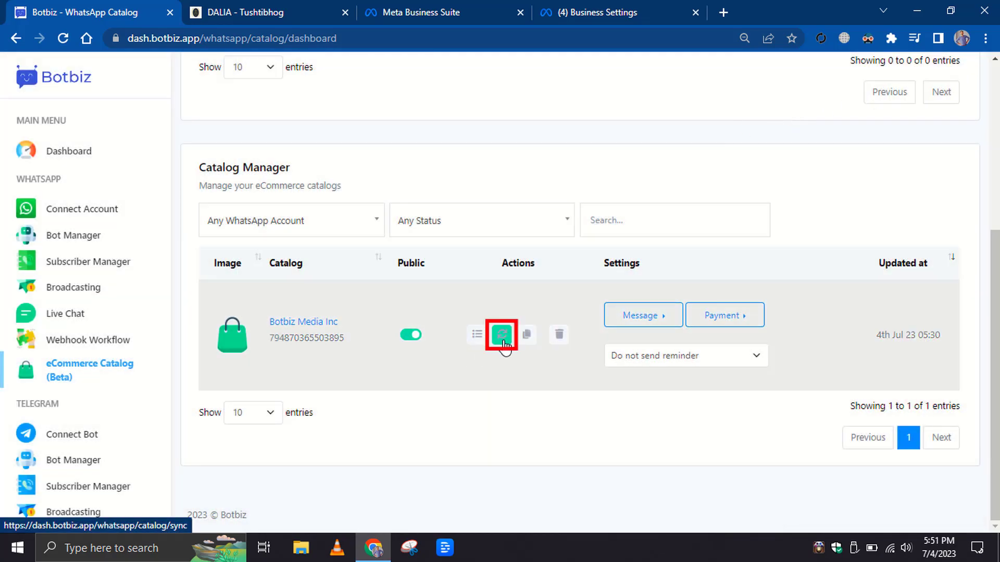
left_click(503, 336)
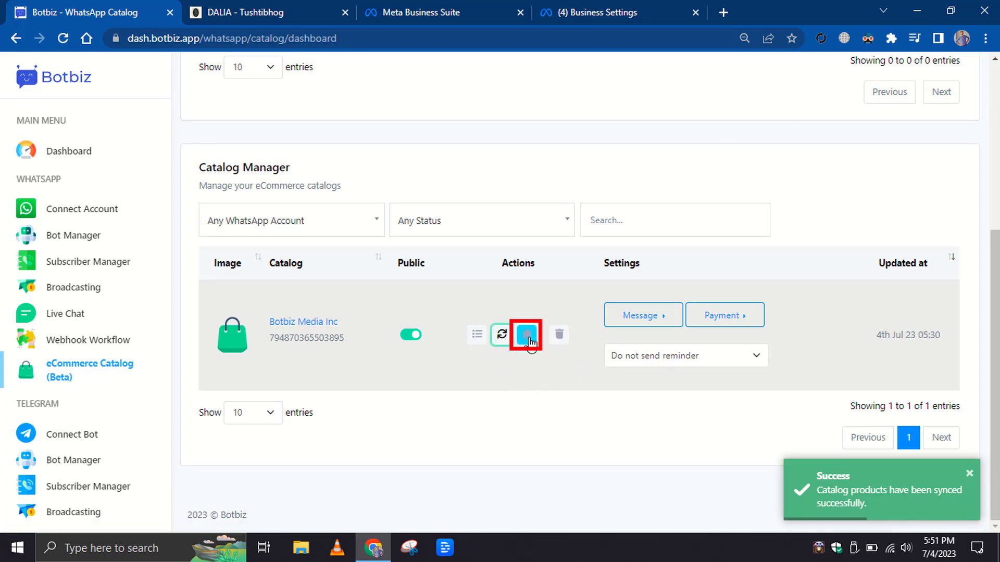
left_click(528, 338)
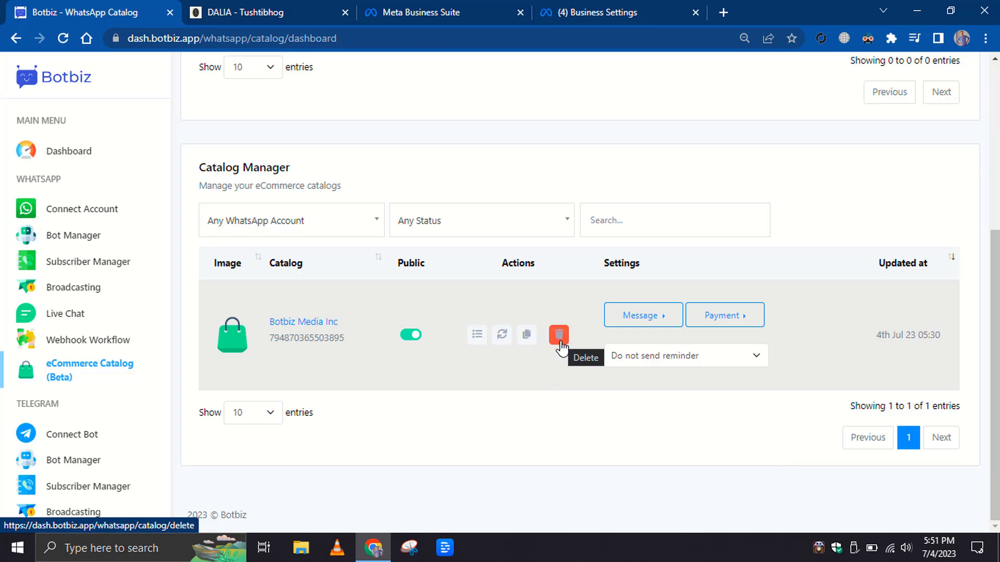
mouse_move(631, 263)
left_mouse_down()
mouse_move(668, 261)
mouse_move(630, 269)
left_mouse_up()
left_click(630, 269)
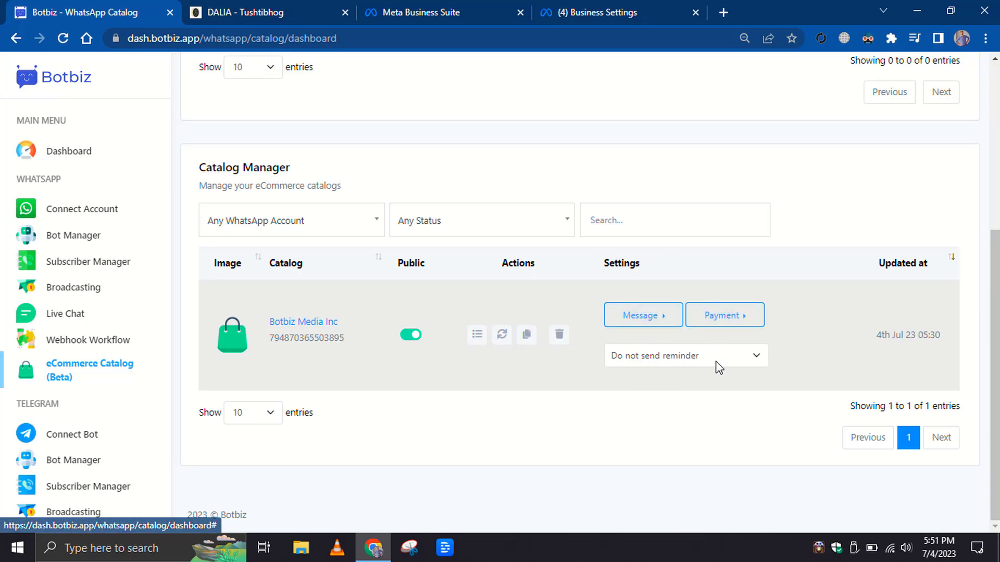
left_click(659, 327)
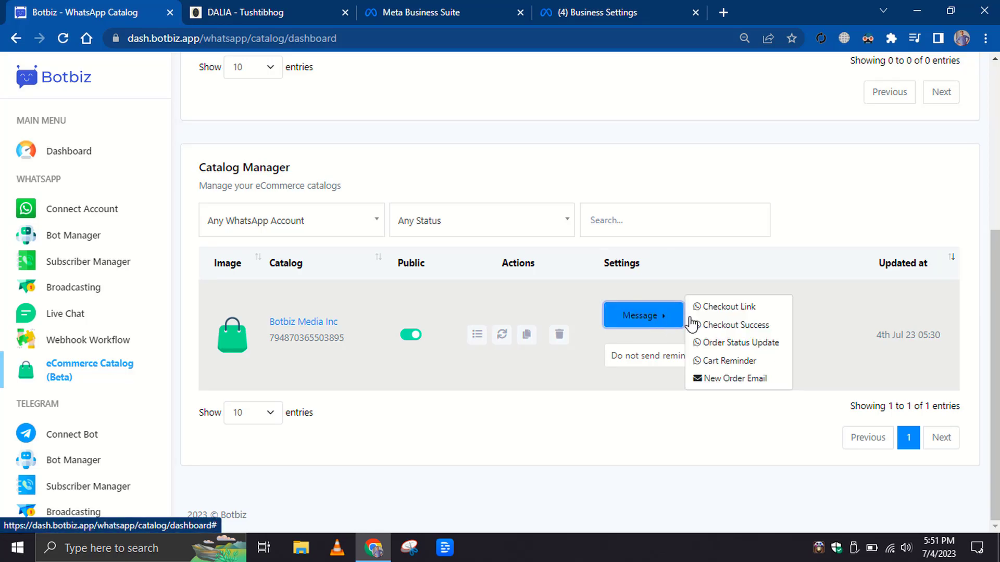
left_click(720, 313)
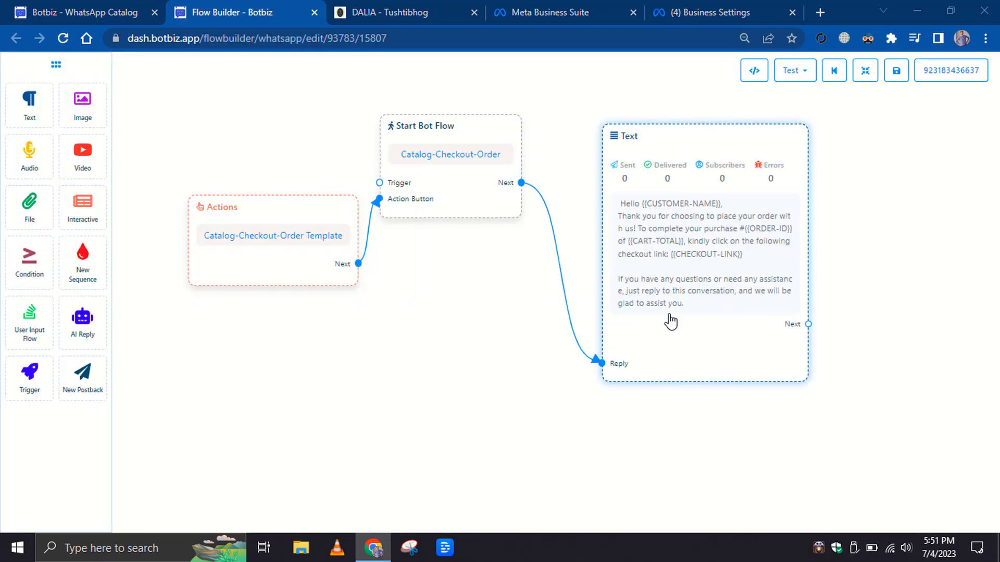
double_click(672, 284)
left_click_drag(897, 229, 820, 154)
left_click(909, 155)
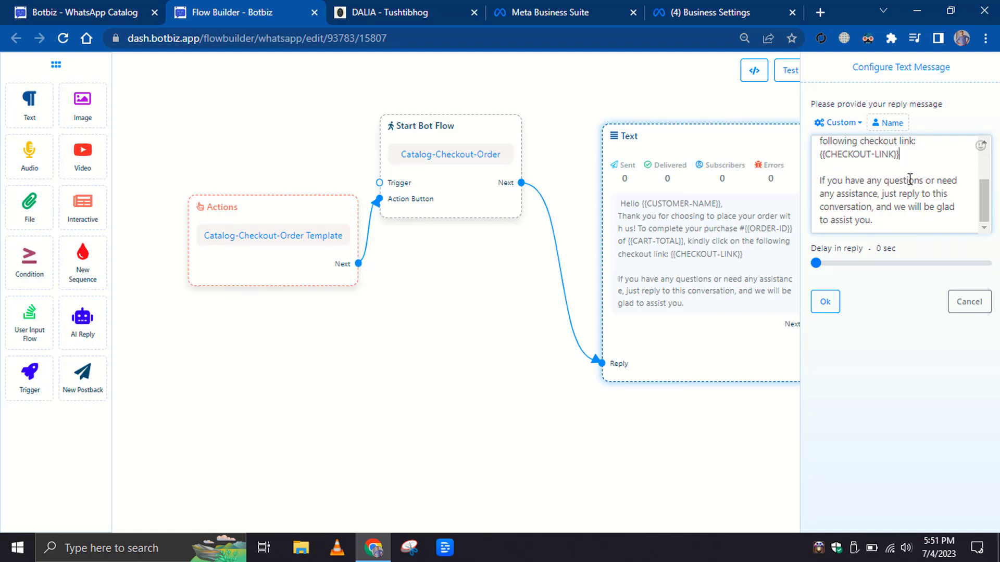
scroll(895, 182, "up", 3)
left_click(968, 302)
left_click(315, 12)
left_click(572, 119)
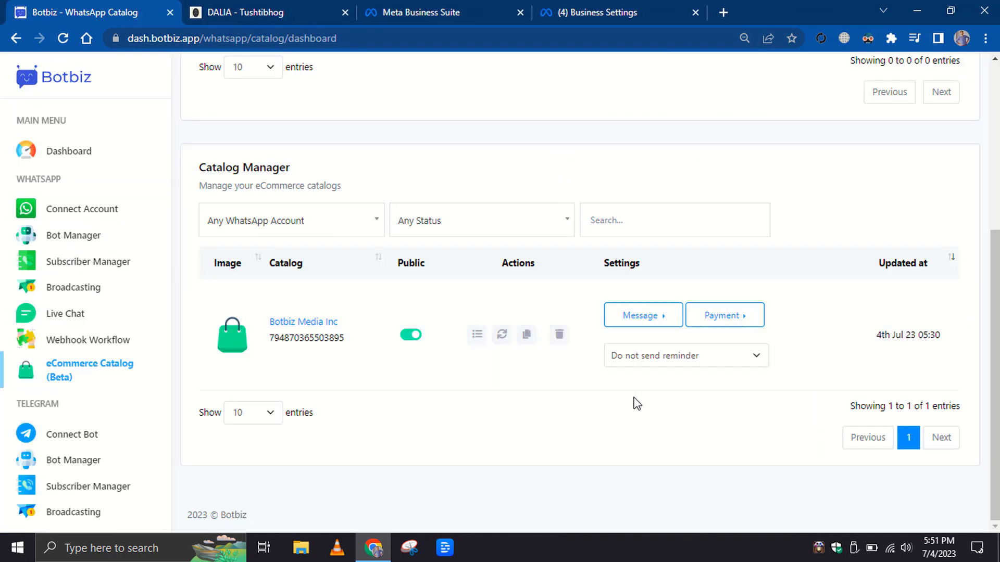
left_click(715, 323)
left_click(796, 315)
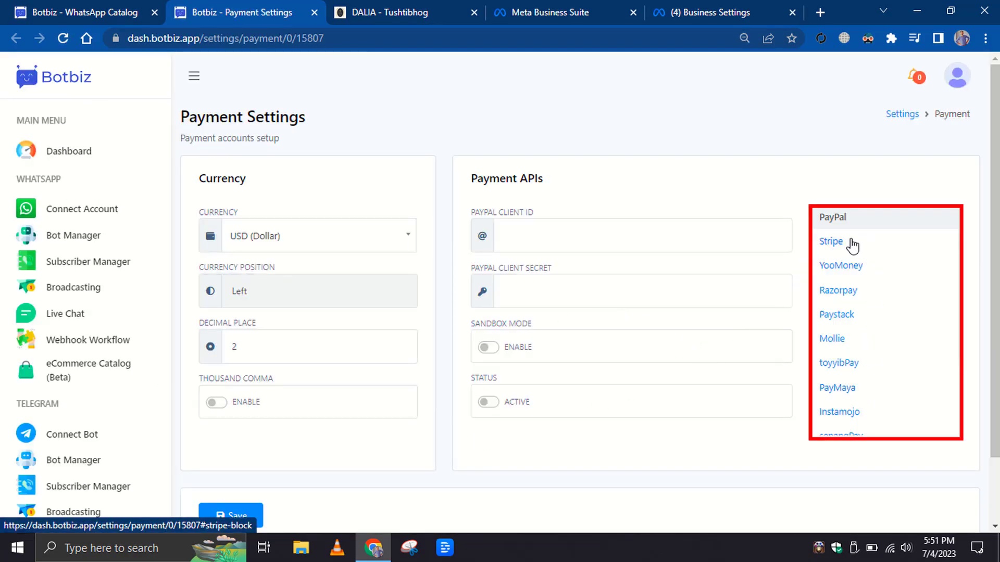
left_click(850, 243)
left_click(854, 268)
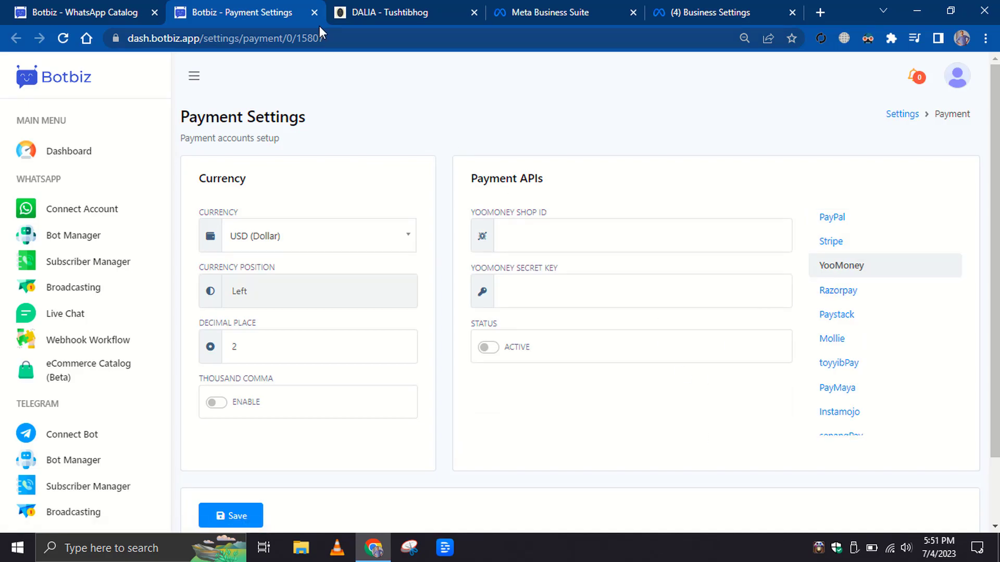
left_click(314, 12)
left_click(384, 293)
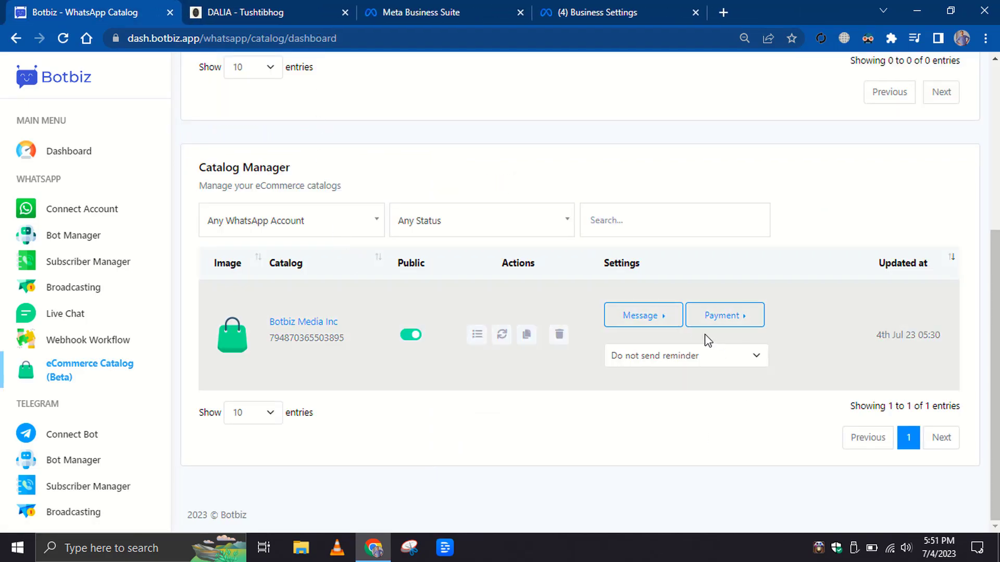
- Save cart settings with 5% tax and a 200 shipping charge
left_click(701, 320)
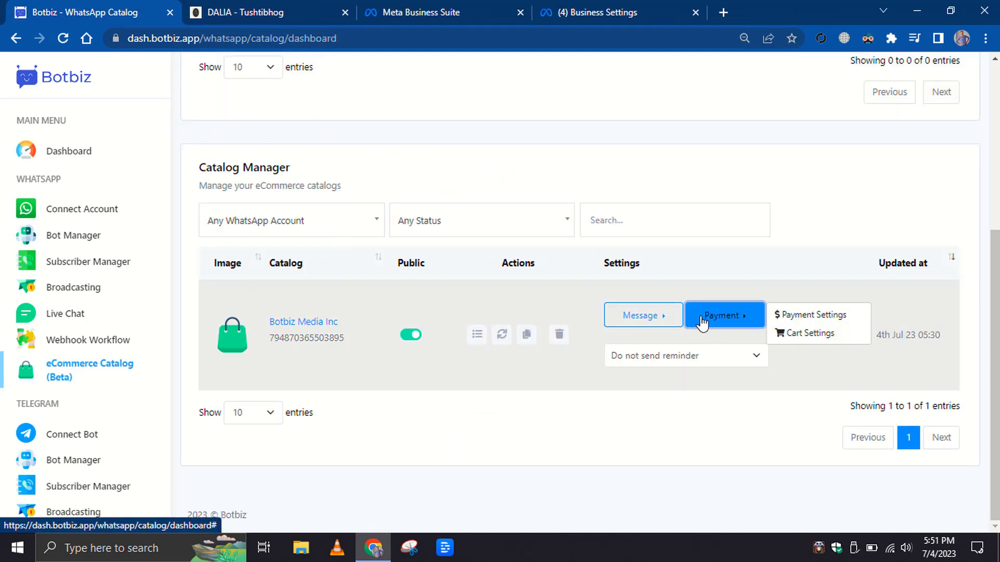
left_click(802, 332)
left_click(727, 185)
double_click(693, 199)
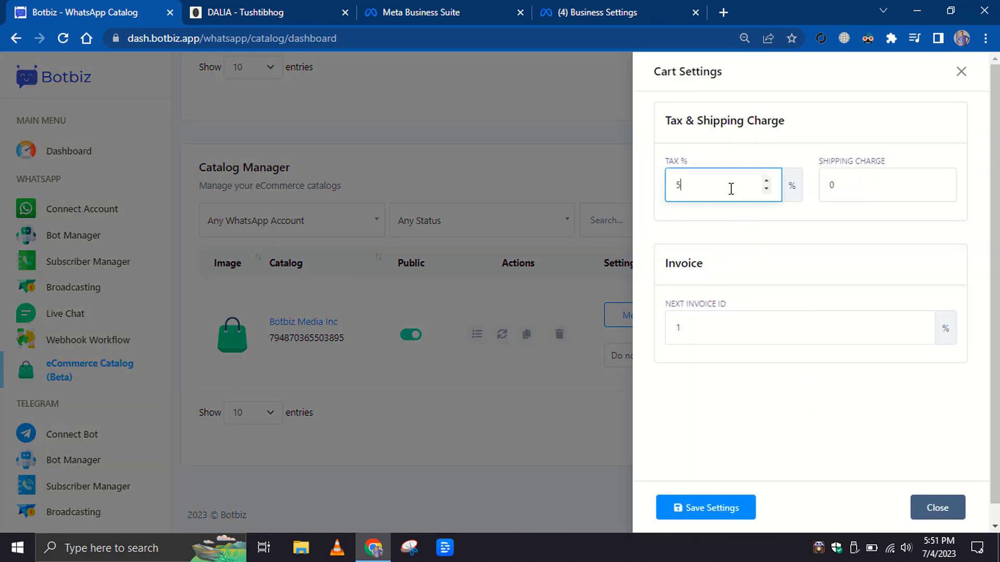
left_click(890, 201)
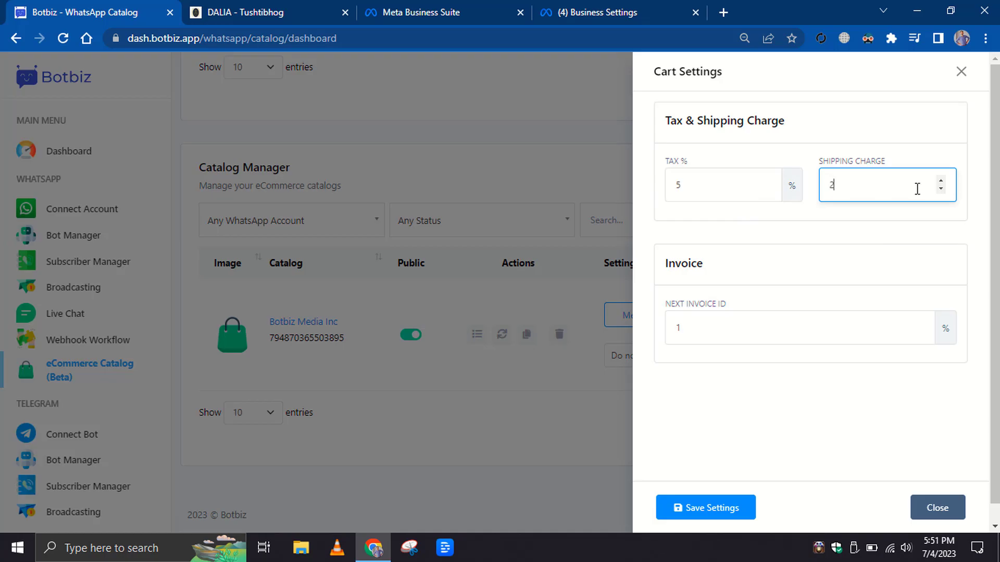
type("200")
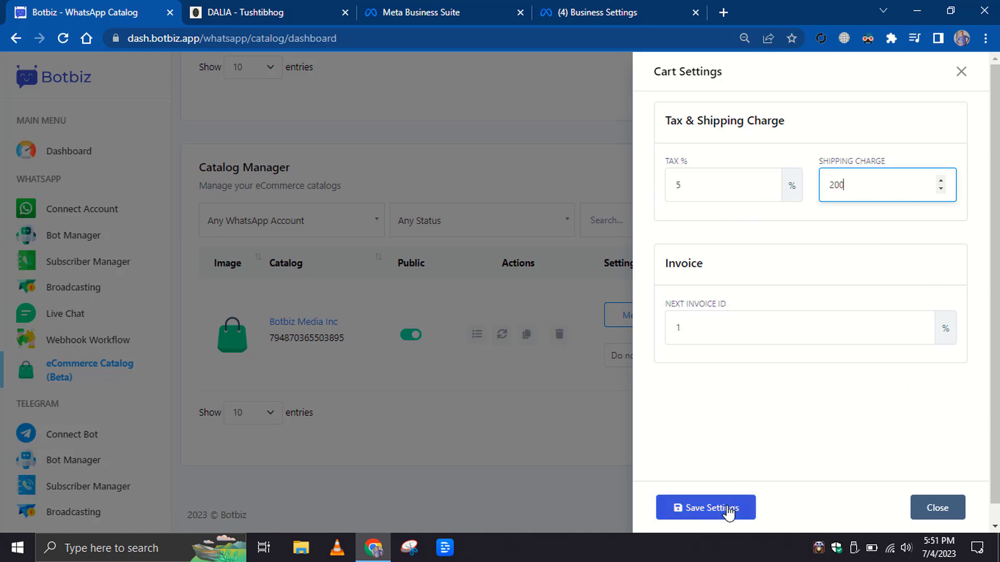
left_click(725, 509)
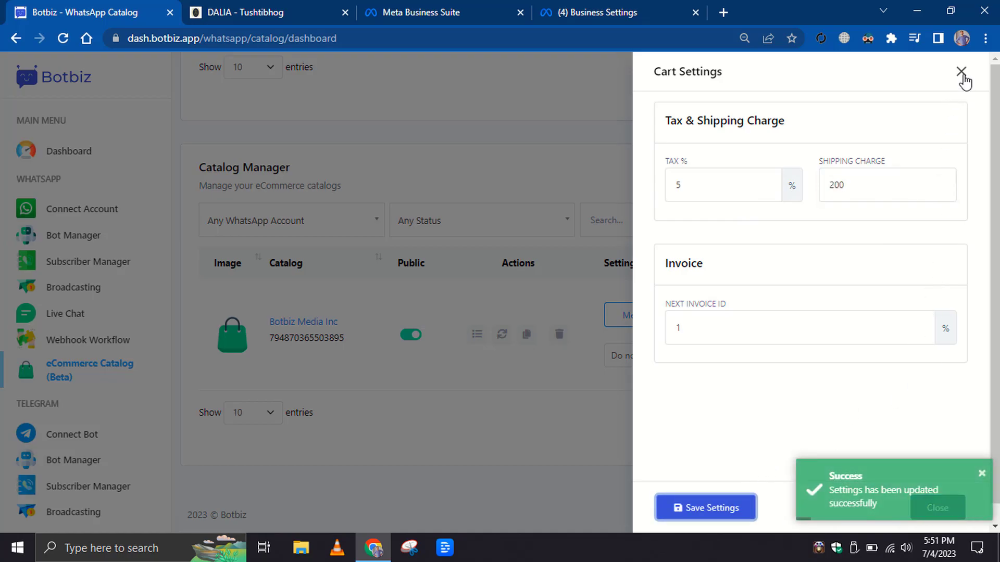
- Set abandoned-cart reminders to send after 3 hours
left_click(960, 72)
left_click(696, 360)
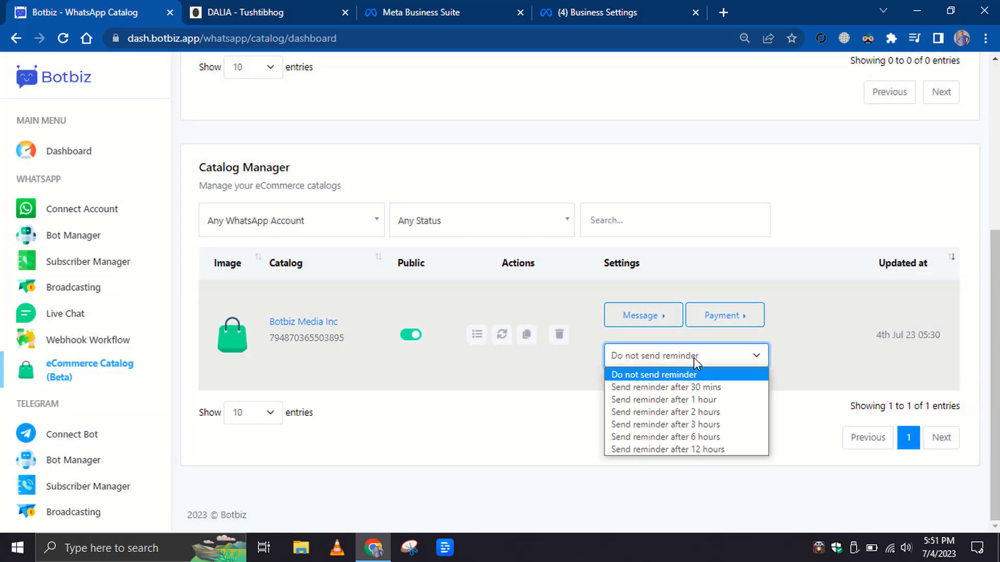
left_click(706, 426)
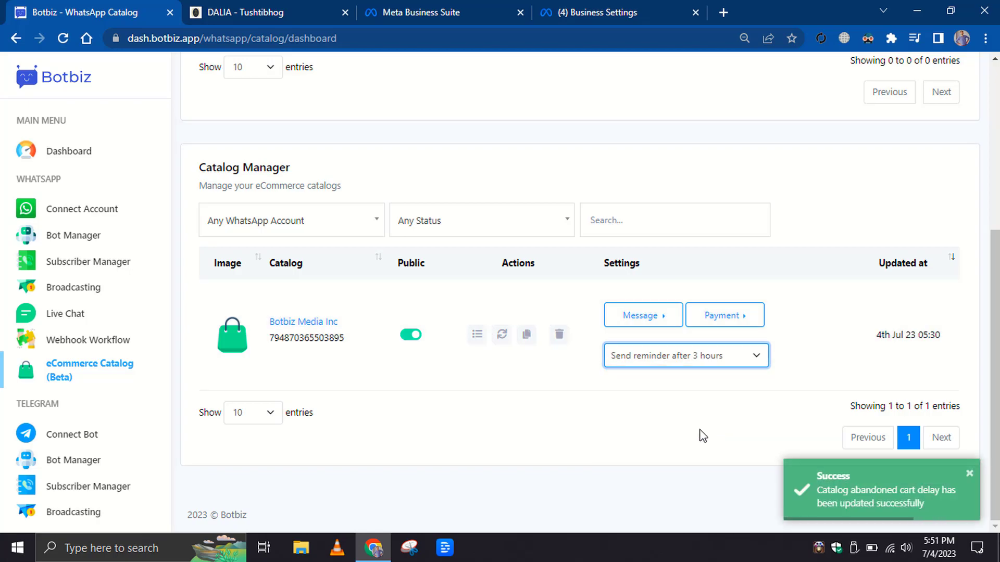
- Check the Catalog Orders statuses, leaving order 1 Submitted and order 2 Pending
scroll(708, 437, "up", 8)
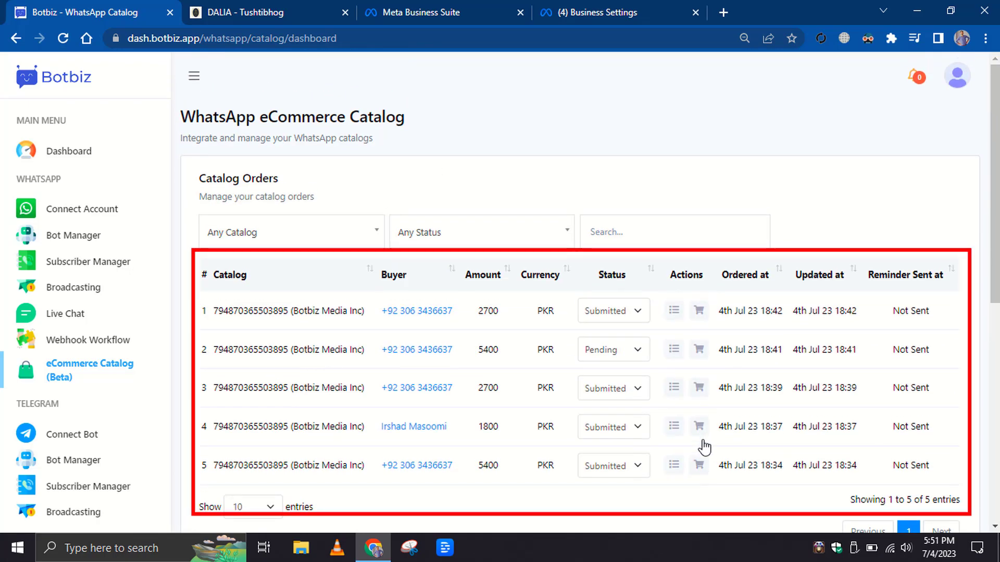
left_click(637, 311)
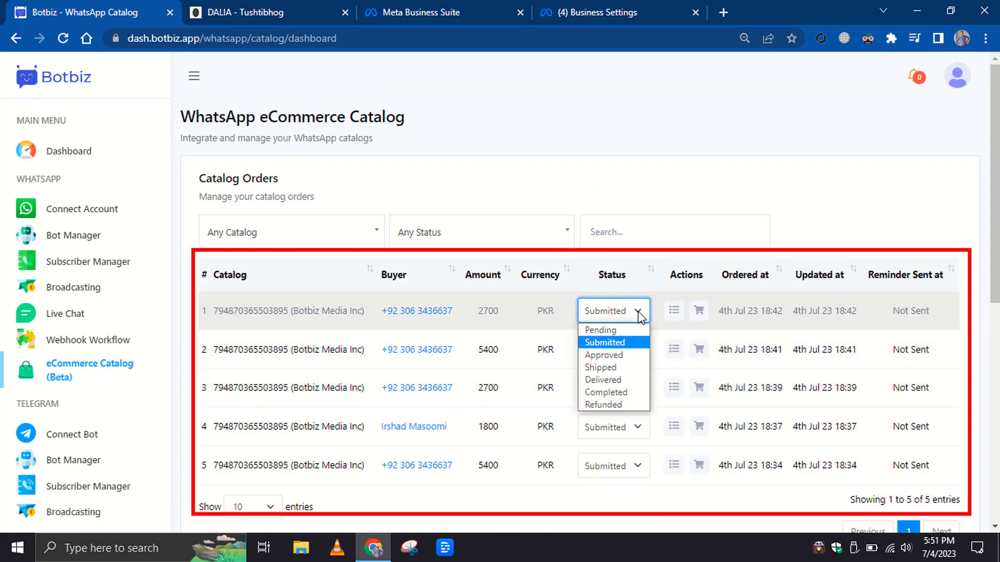
left_click(639, 312)
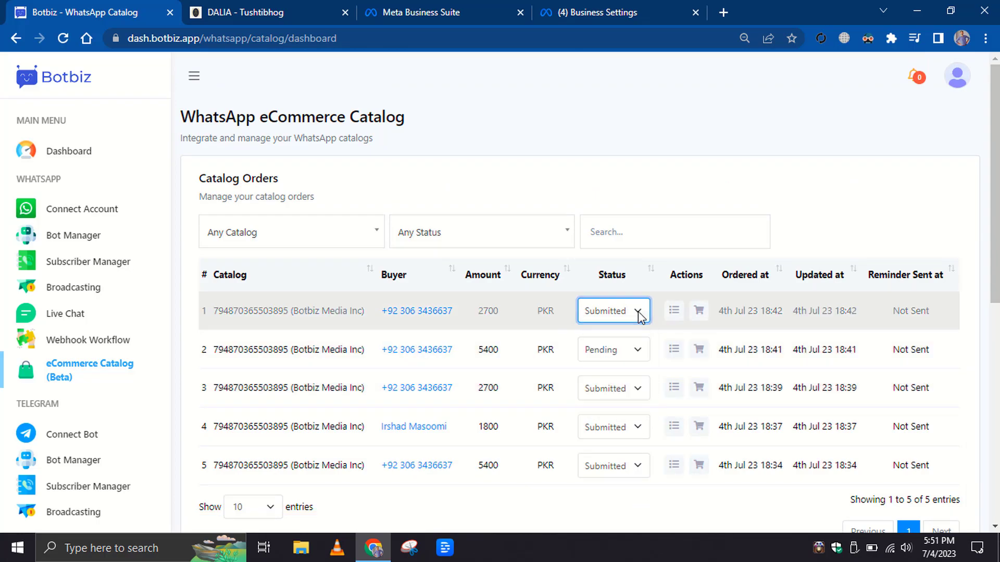
left_click(638, 349)
left_click(639, 351)
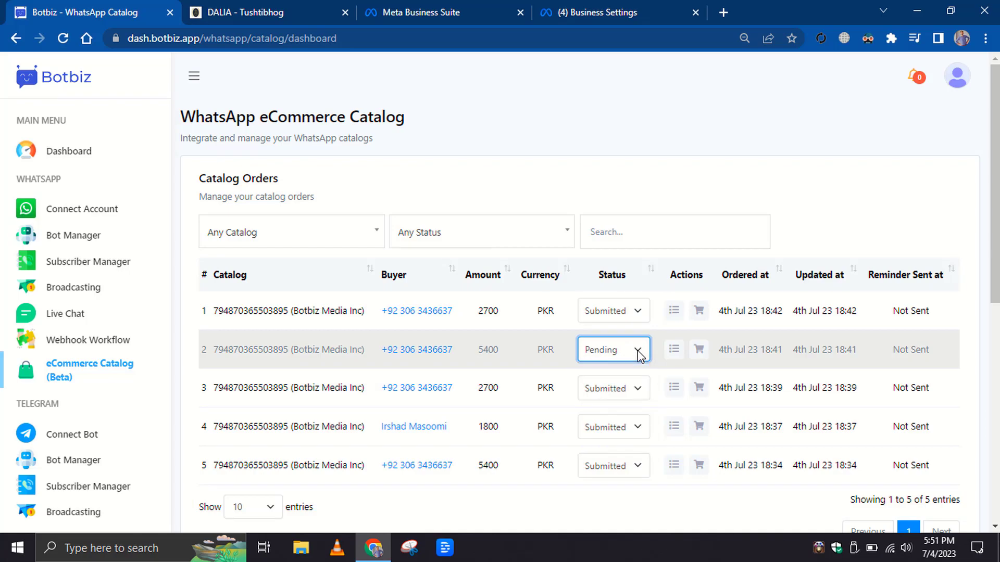
- Open order 1's cart invoice showing 200 shipping, 5% tax and PKR 3035.00 total
left_click(699, 312)
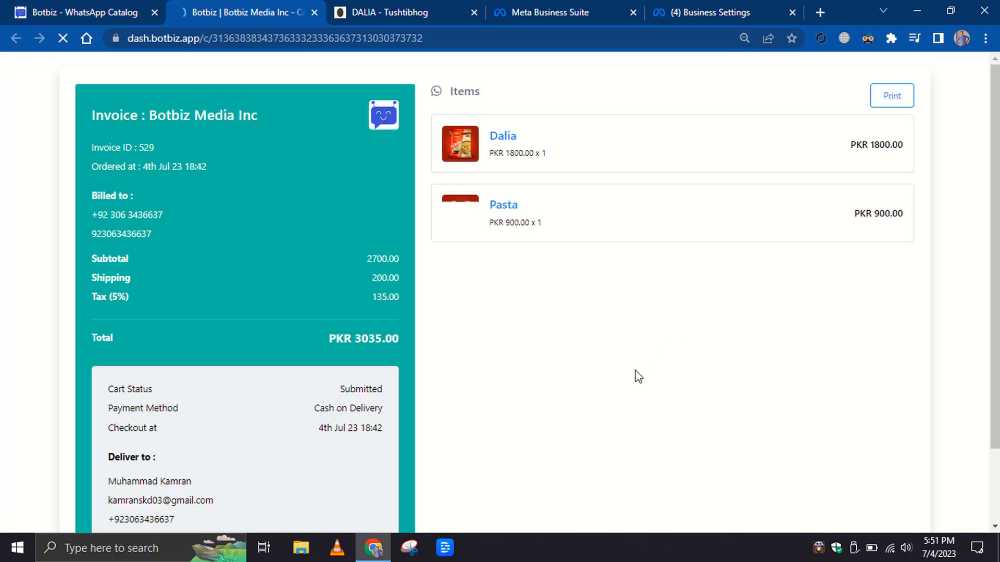
scroll(532, 391, "down", 2)
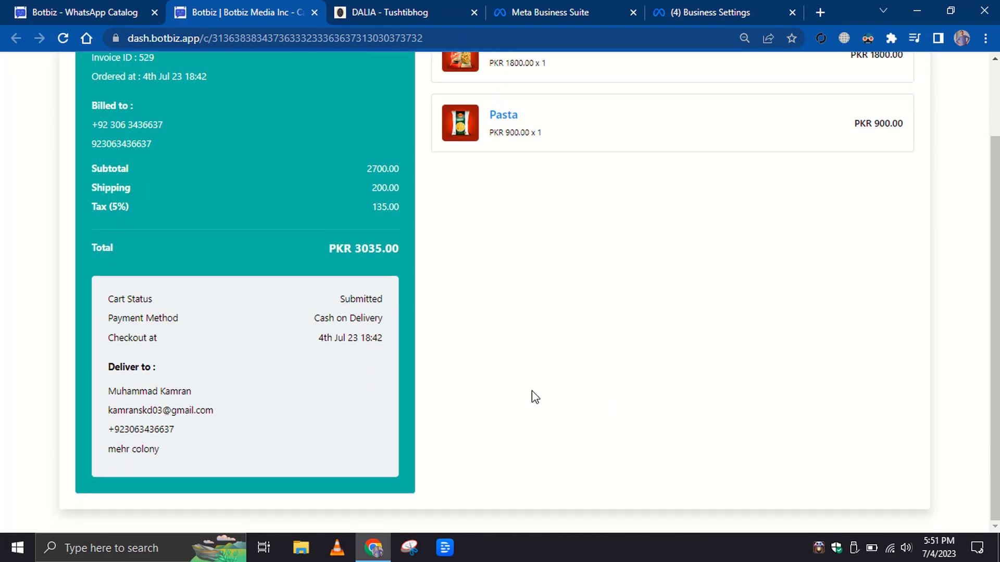
scroll(532, 391, "up", 2)
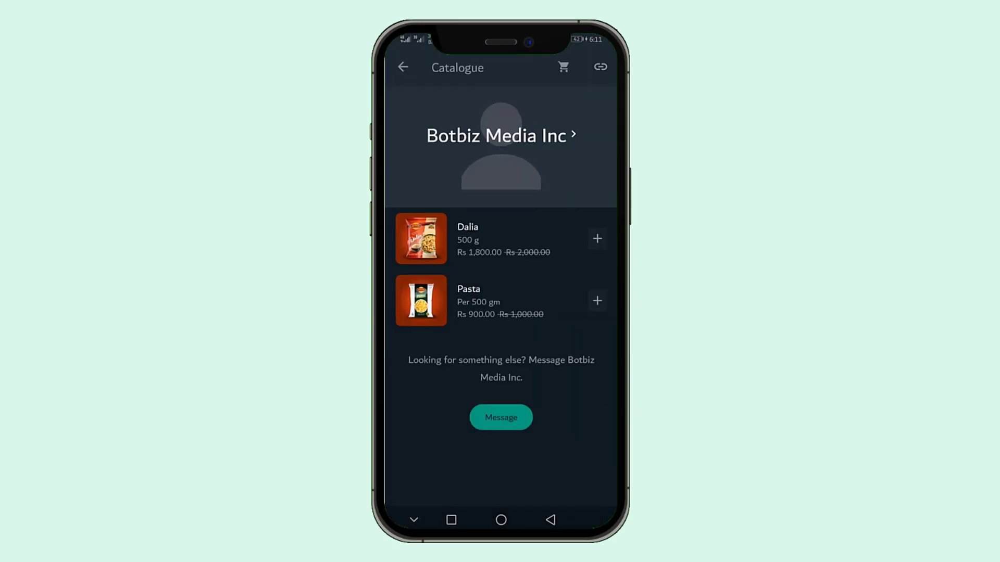
- Add one Dalia and one Pasta to the WhatsApp cart and place the order
left_click(596, 234)
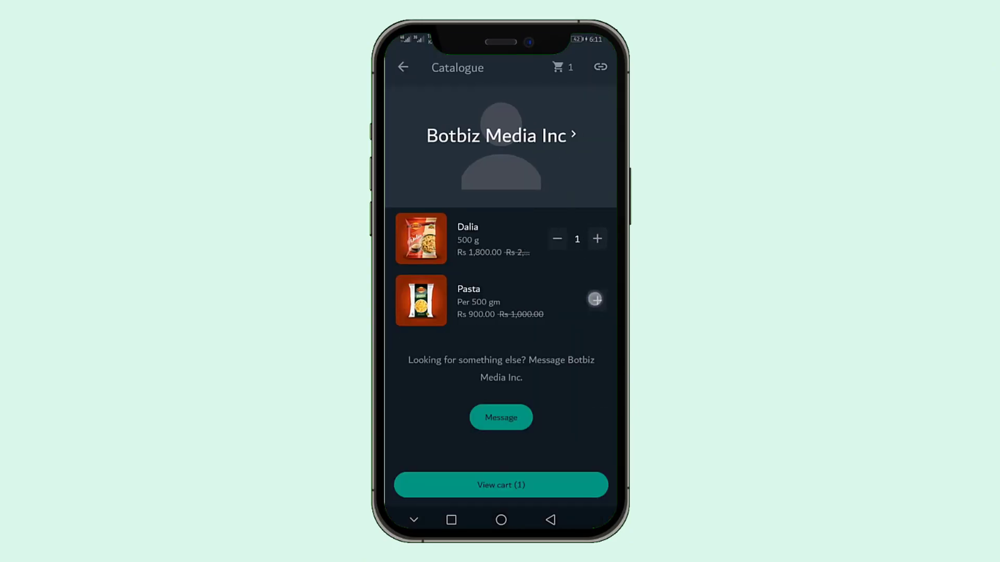
left_click(595, 299)
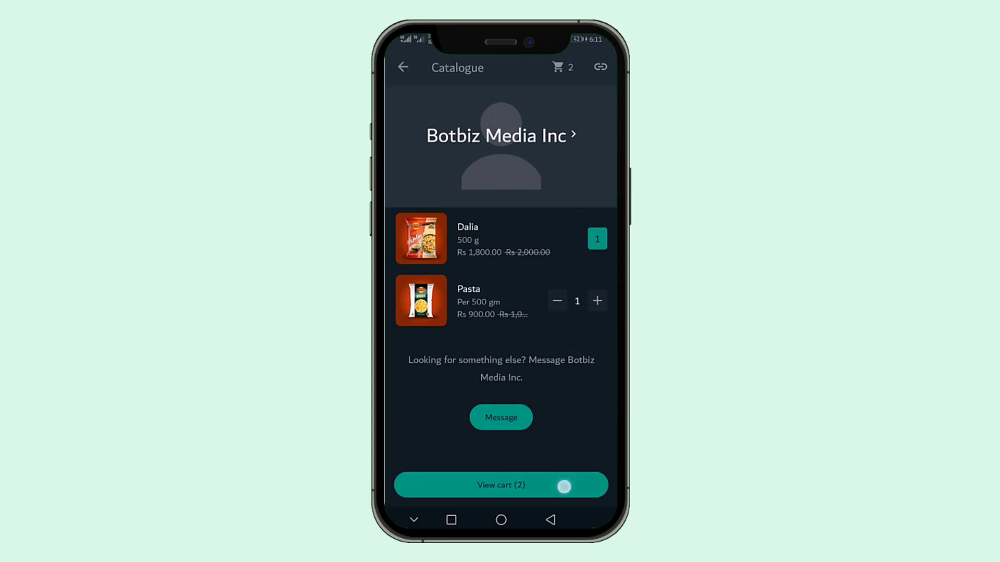
left_click(564, 487)
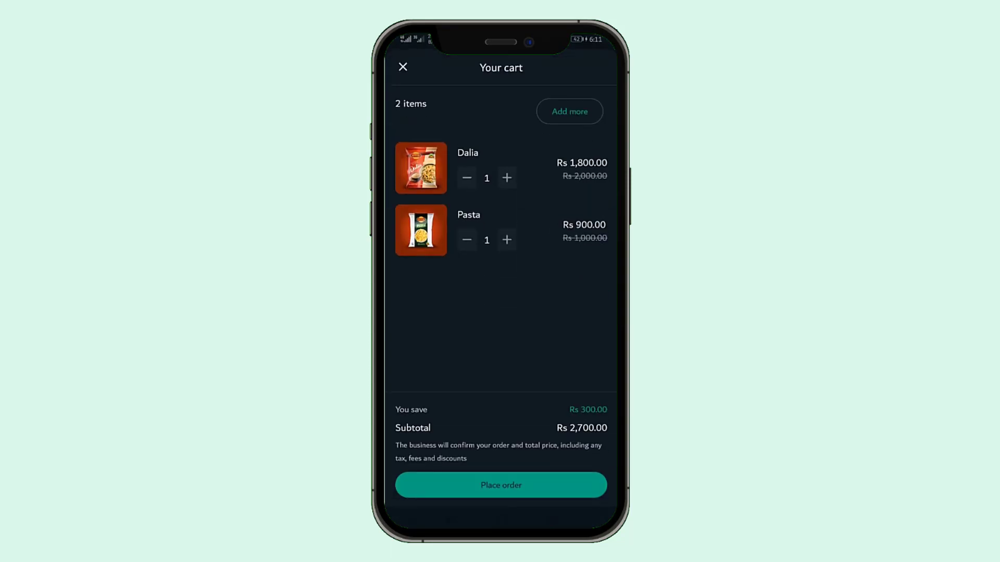
left_click(557, 486)
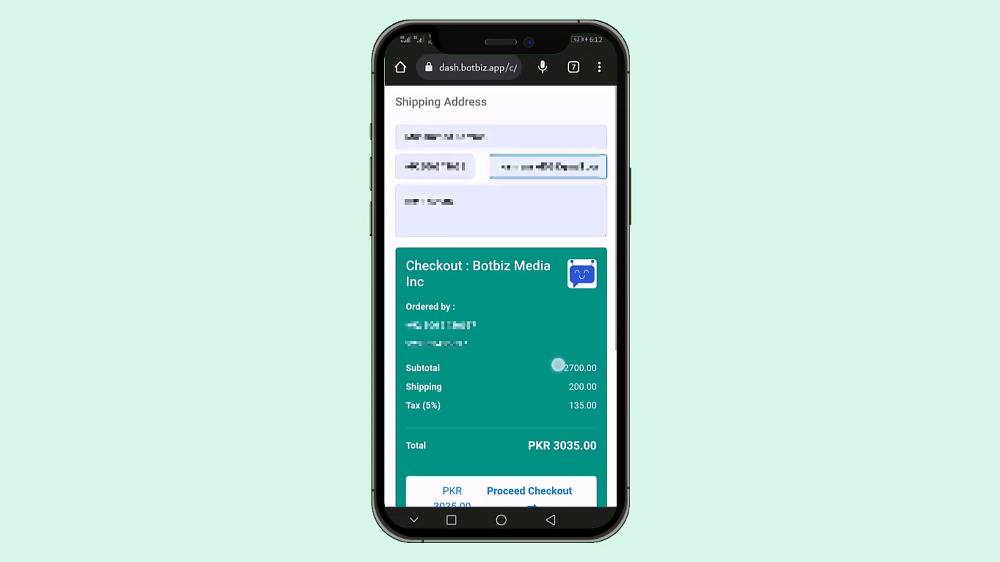
- Proceed from the PKR 3035.00 checkout to reveal the Cash on Delivery payment option
left_click_drag(558, 364, 582, 241)
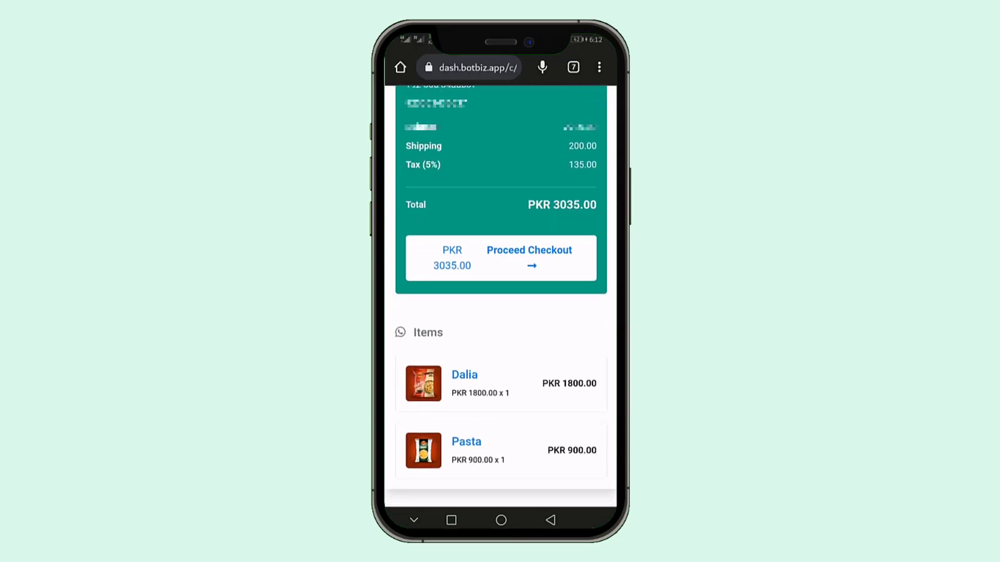
left_click(530, 255)
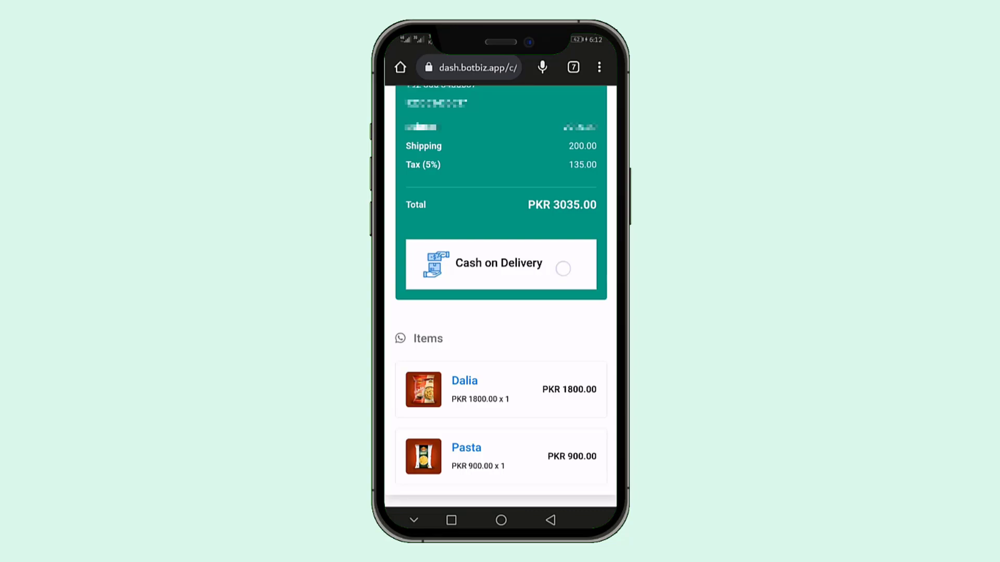